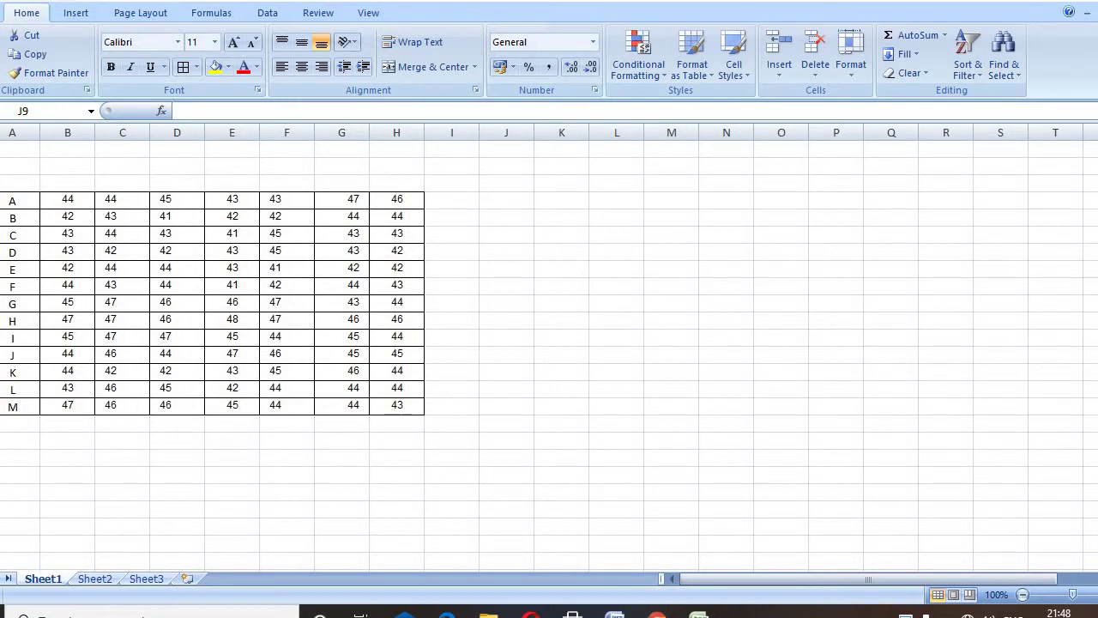
# - Create a new blank workbook
pyautogui.click(2, 4)
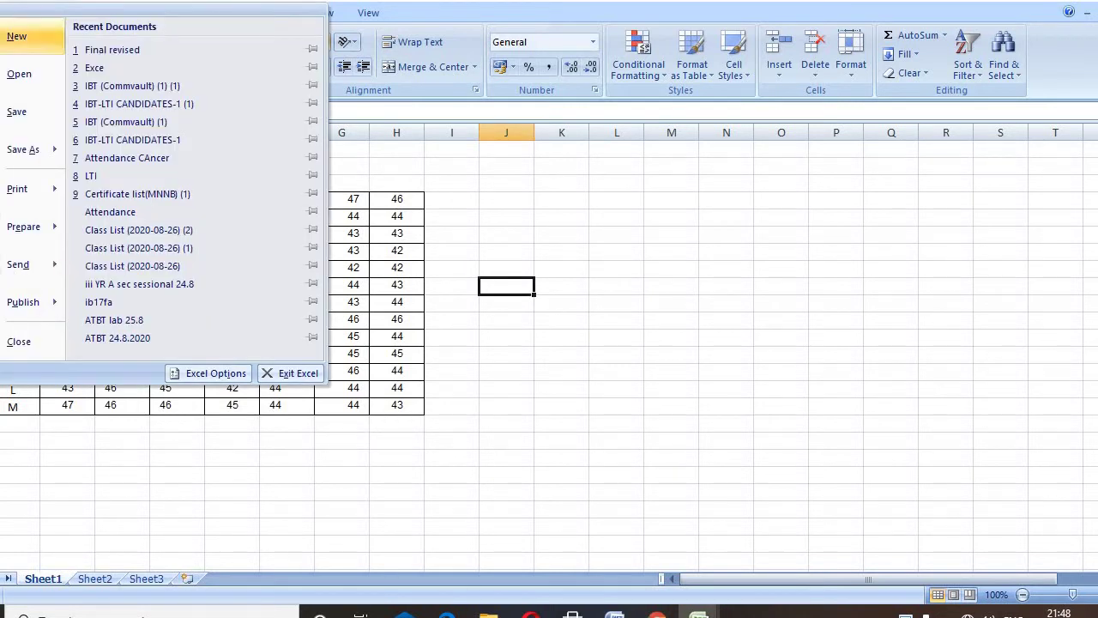
pyautogui.click(17, 36)
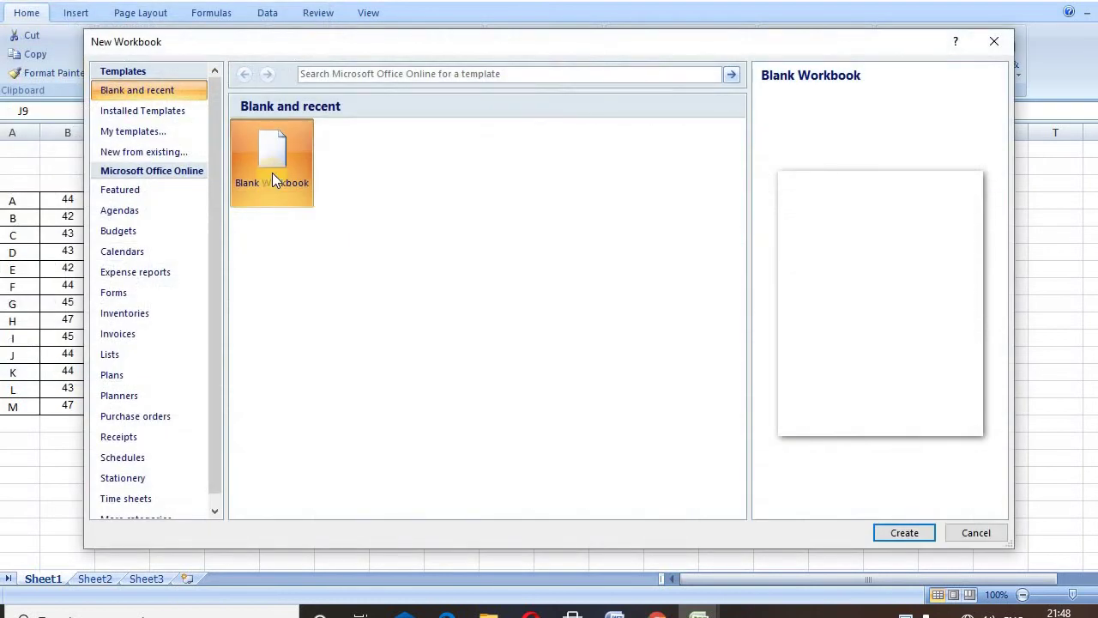
pyautogui.click(909, 536)
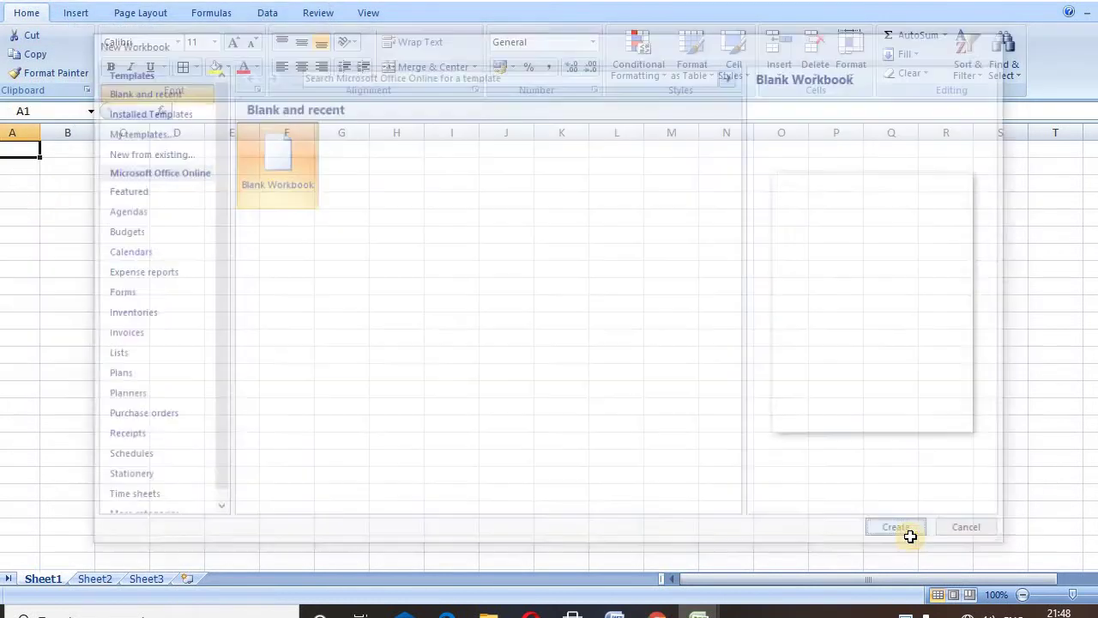
# - Switch back to the workbook with the A to M data table and copy its entire Sheet1
pyautogui.click(699, 611)
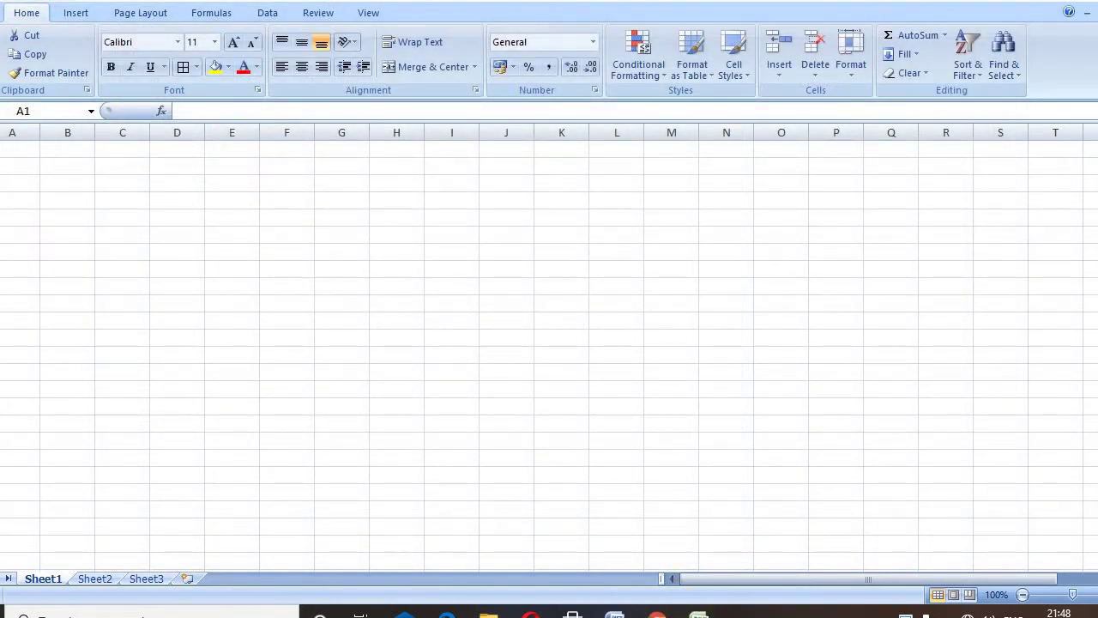
pyautogui.click(702, 553)
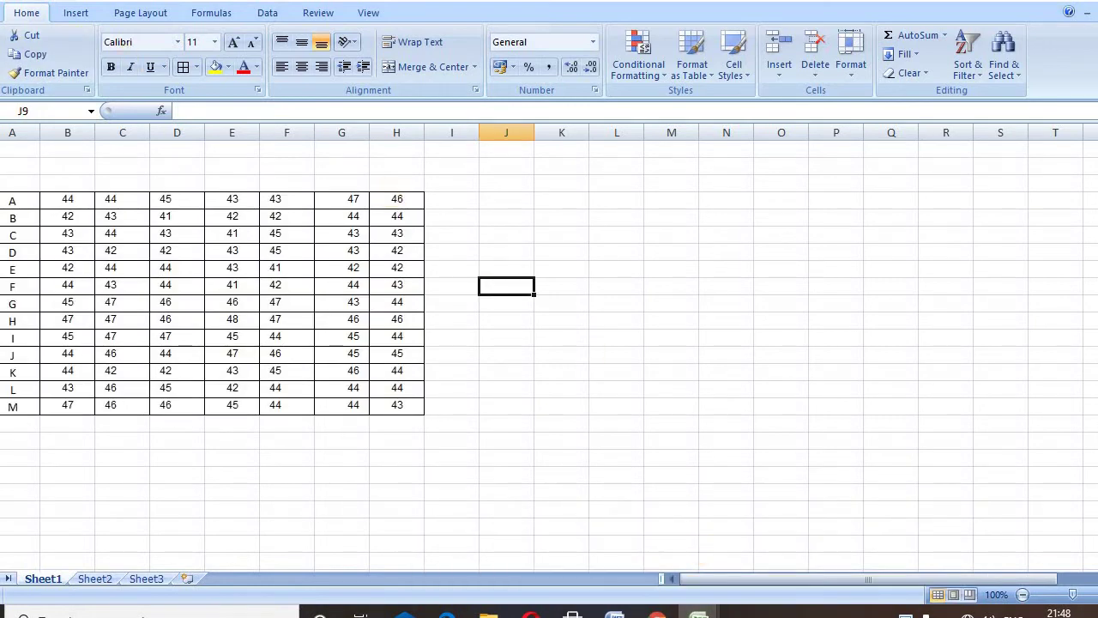
pyautogui.hotkey('ctrl', 'a')
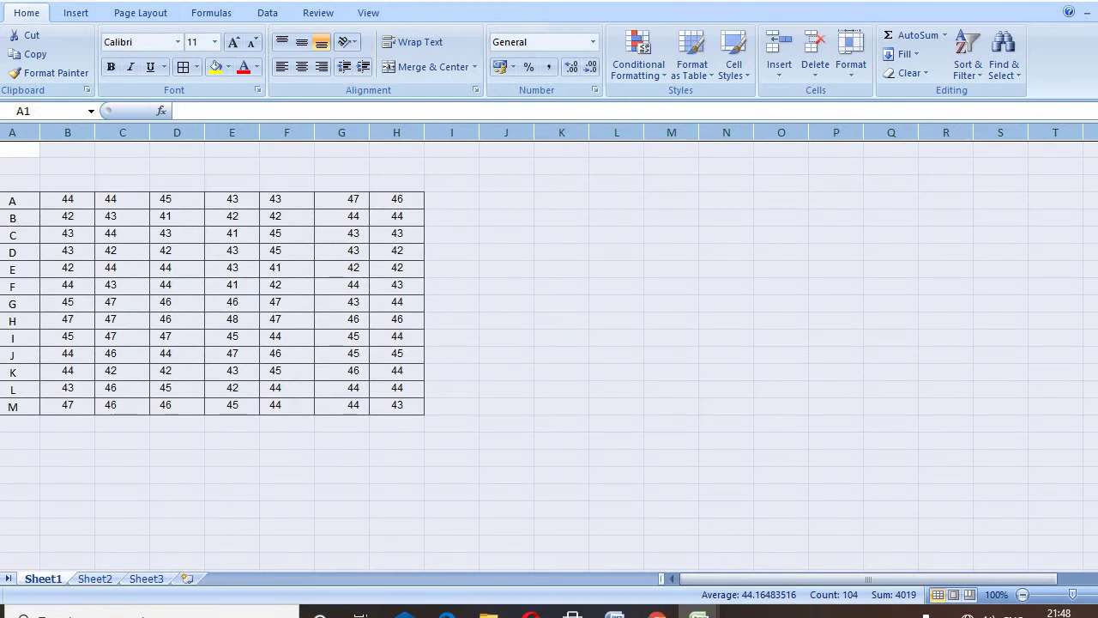
pyautogui.rightClick(4, 139)
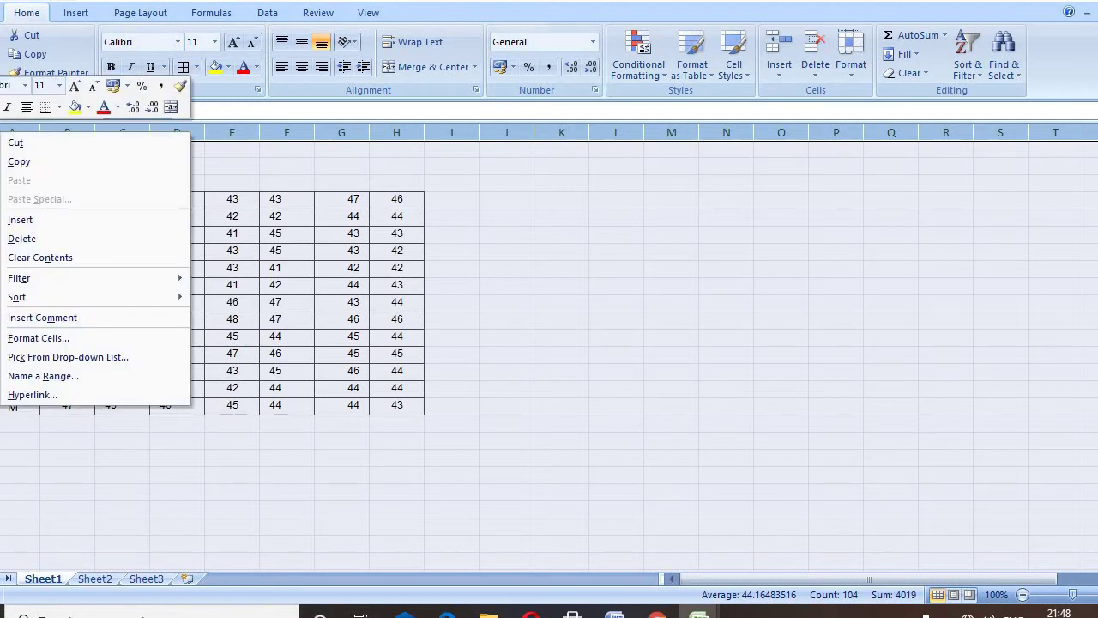
pyautogui.click(12, 165)
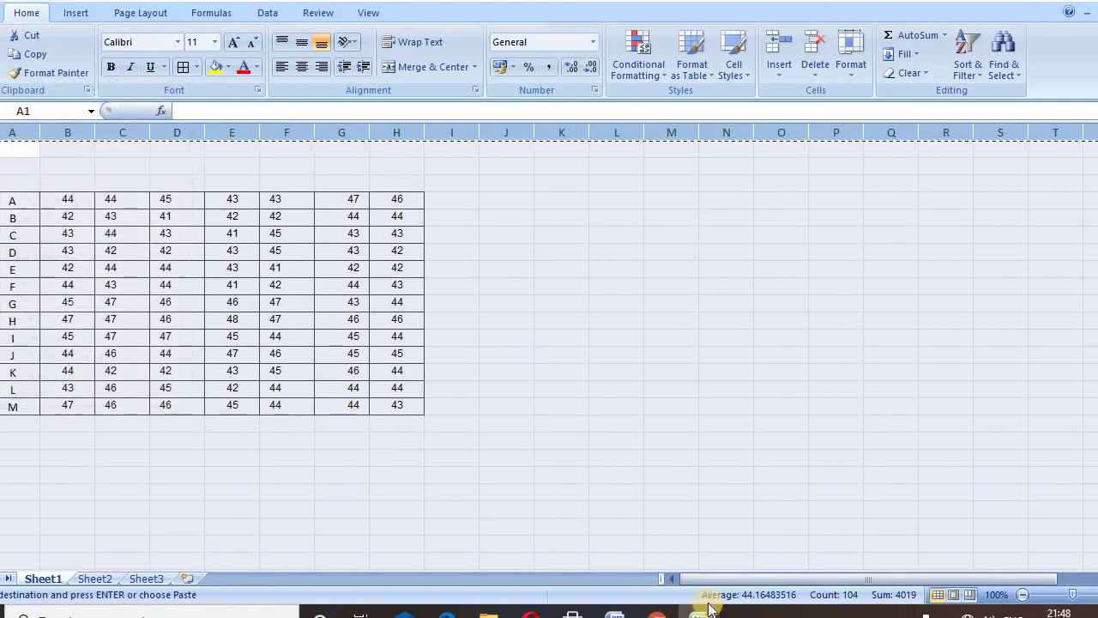
# - Paste the copied sheet over the entire Sheet1 of the new blank workbook and deselect the pasted data
pyautogui.moveTo(699, 613)
pyautogui.click(862, 539)
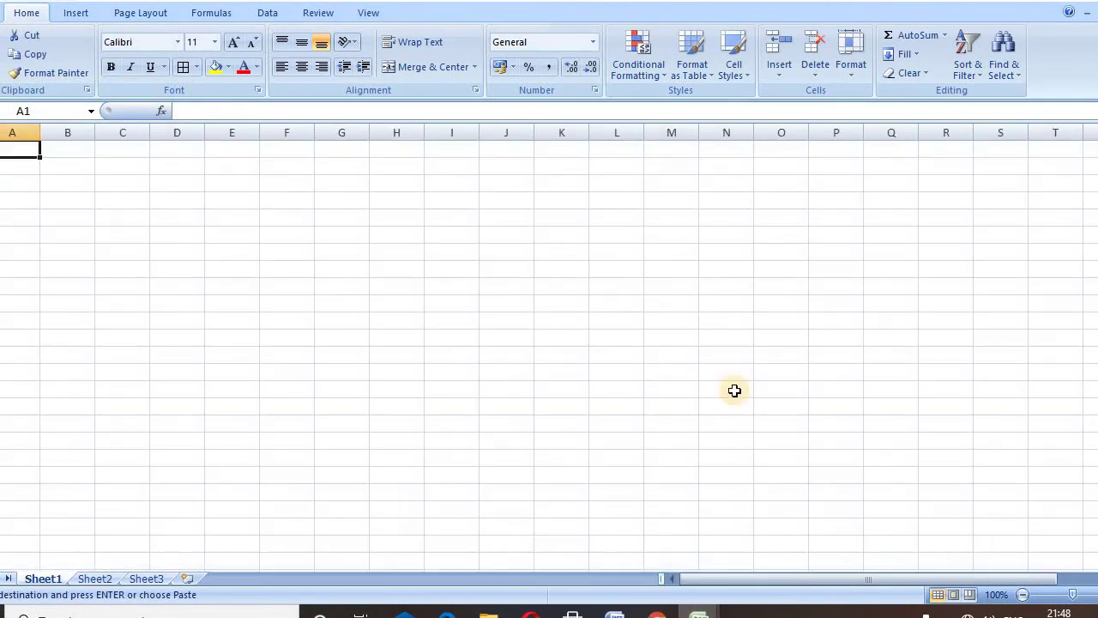
pyautogui.click(5, 132)
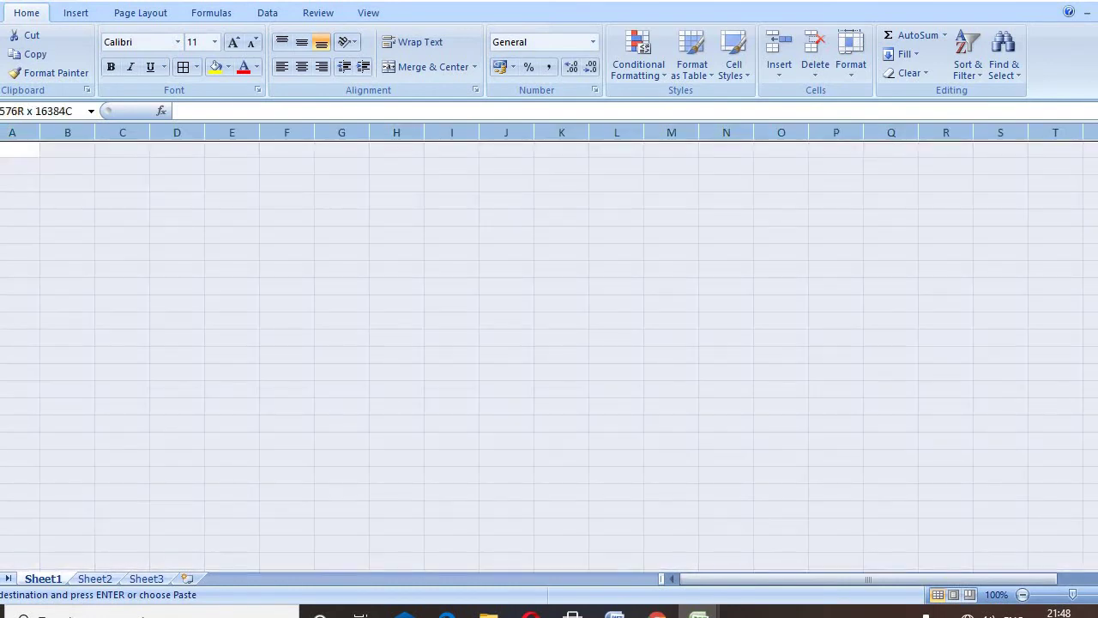
pyautogui.rightClick(5, 133)
pyautogui.click(26, 184)
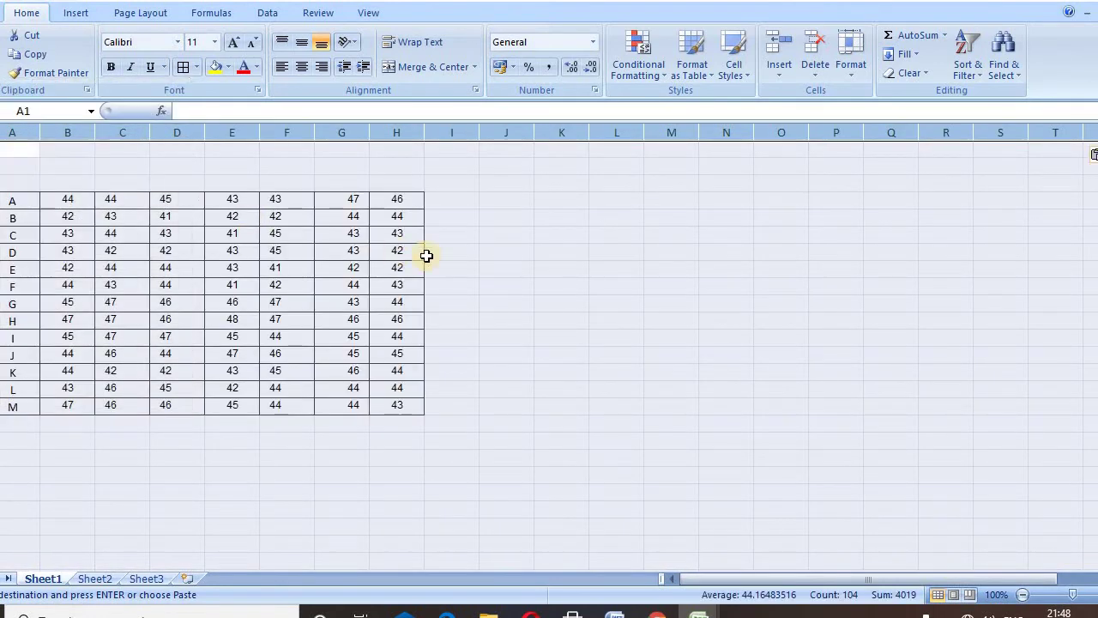
pyautogui.click(483, 256)
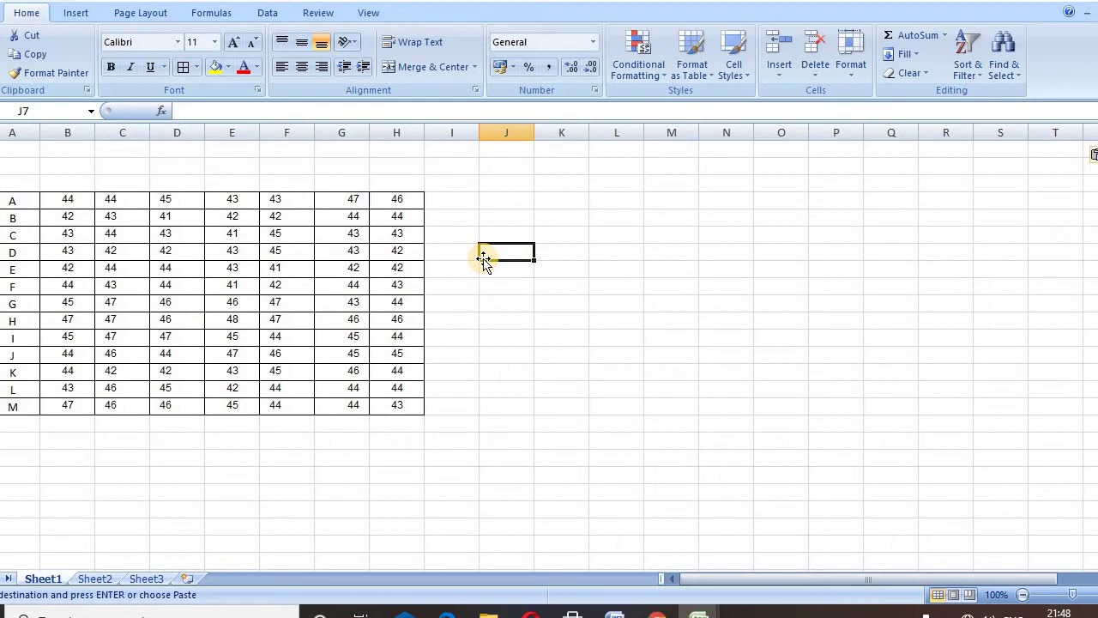
# - Enter the formula =SUM(B4:H4) in cell I4 to total row A
pyautogui.click(452, 199)
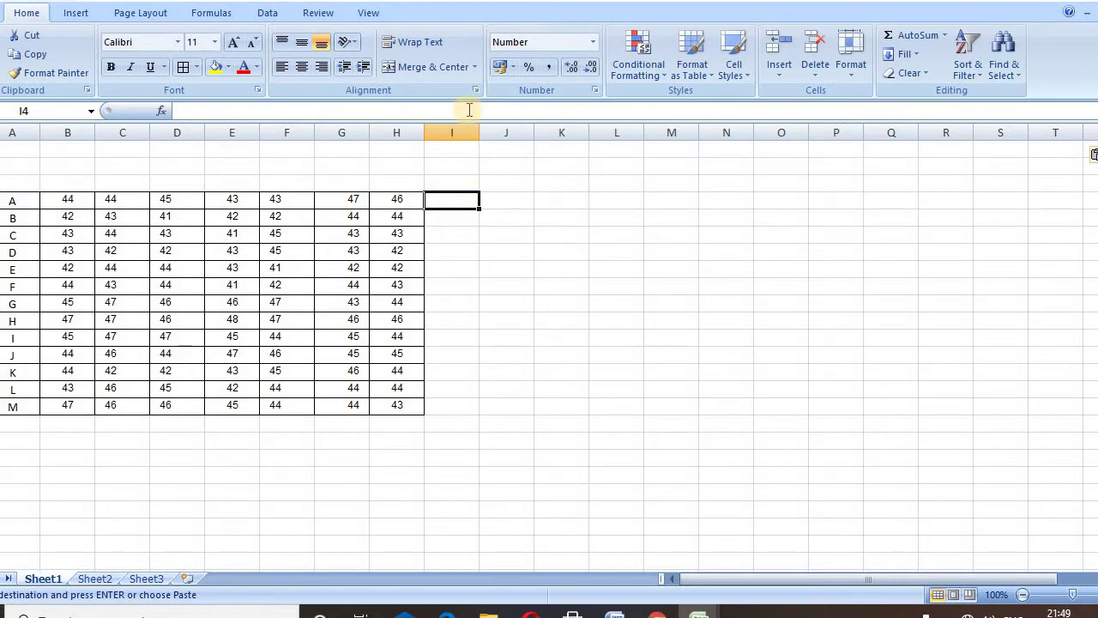
pyautogui.click(452, 197)
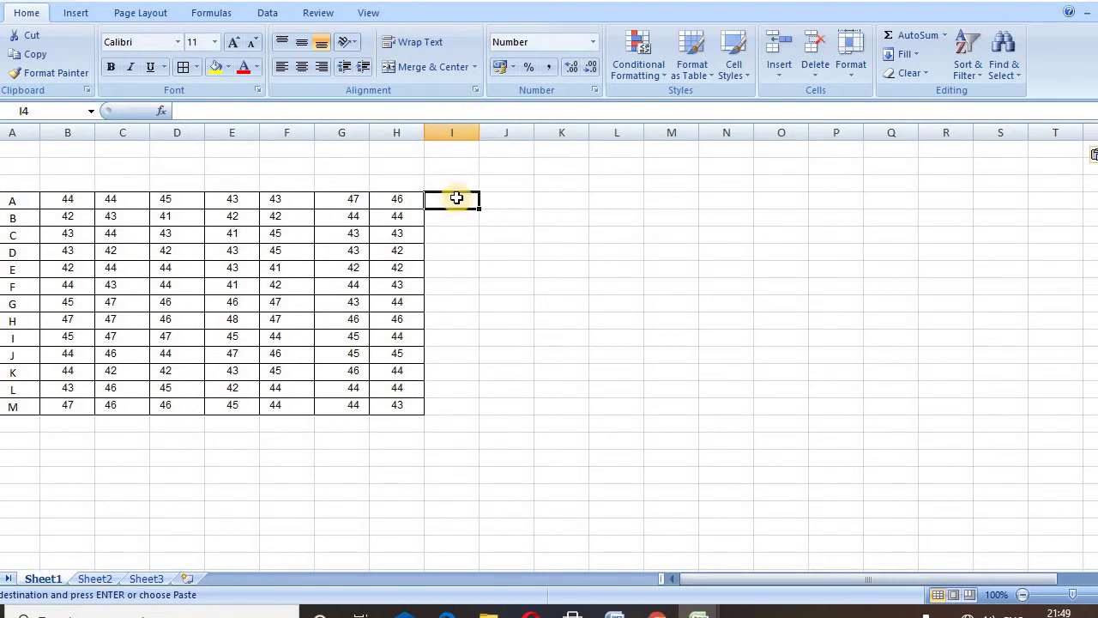
pyautogui.doubleClick(457, 198)
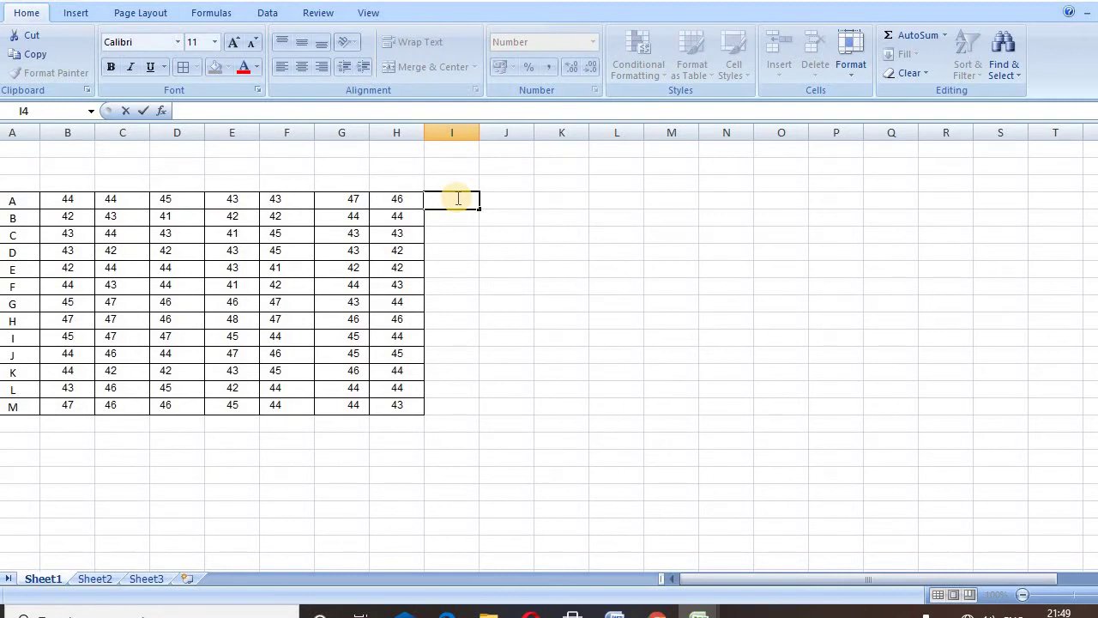
pyautogui.write('=')
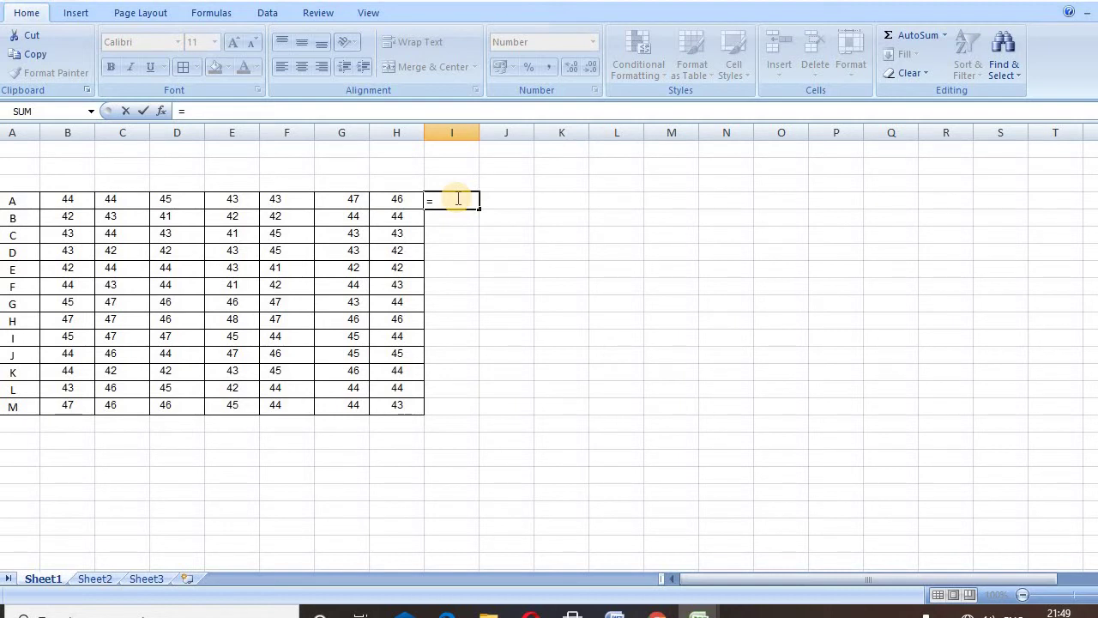
pyautogui.write('SUM')
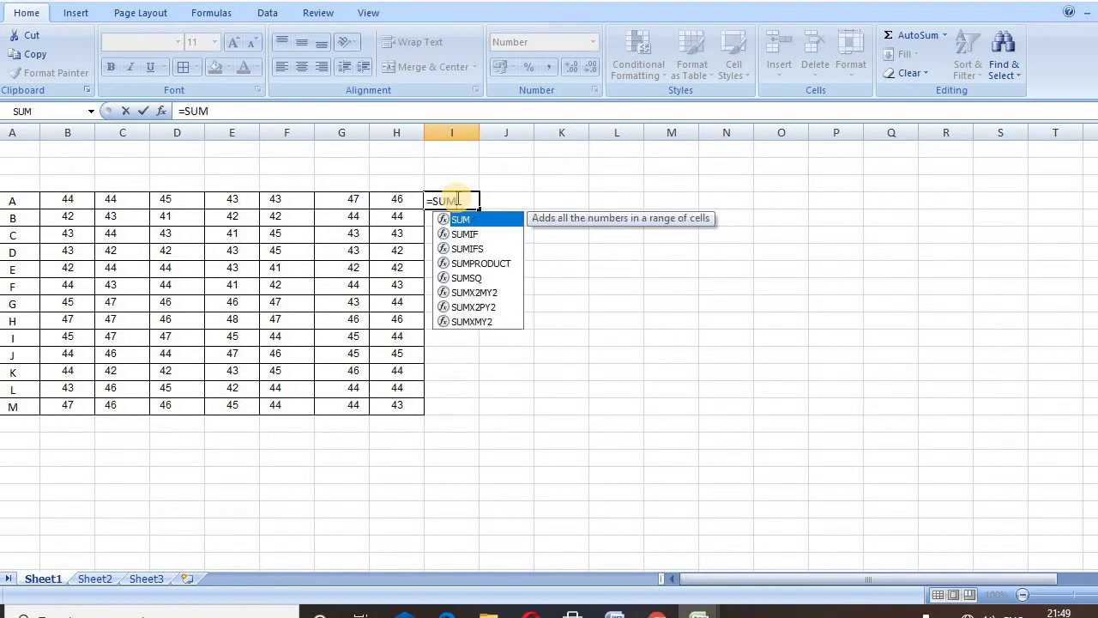
pyautogui.write('(')
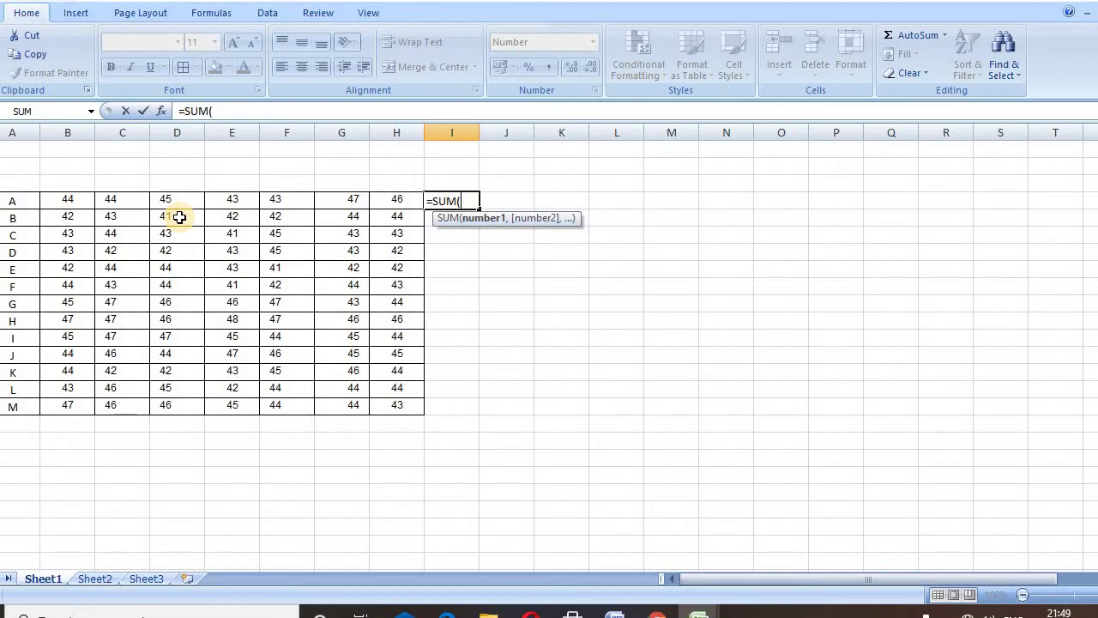
pyautogui.write('B4:H4)')
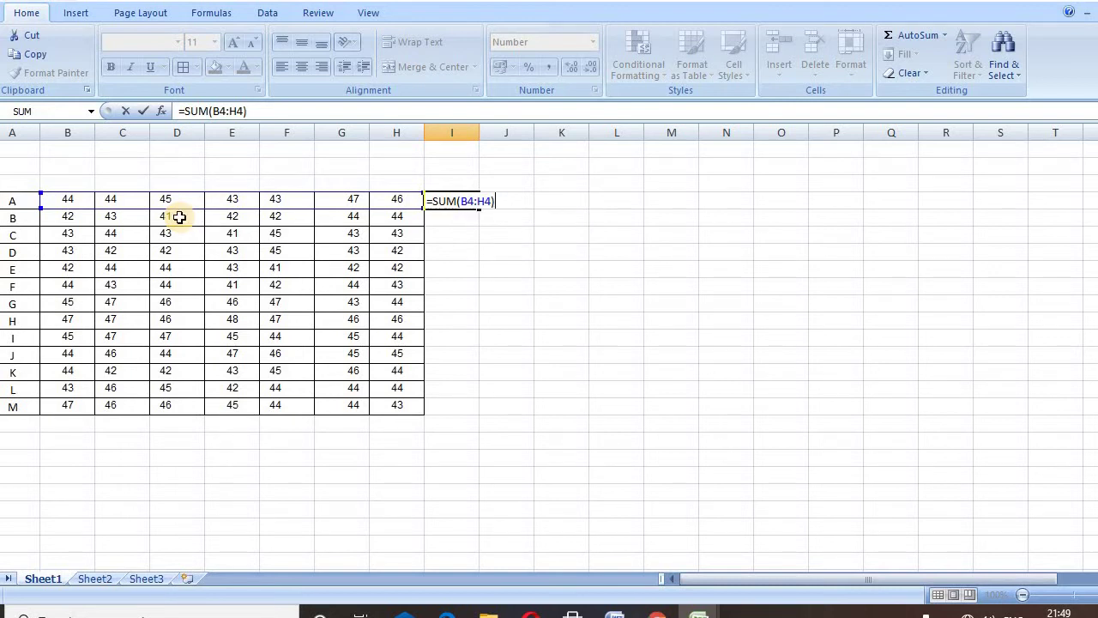
pyautogui.press('Return')
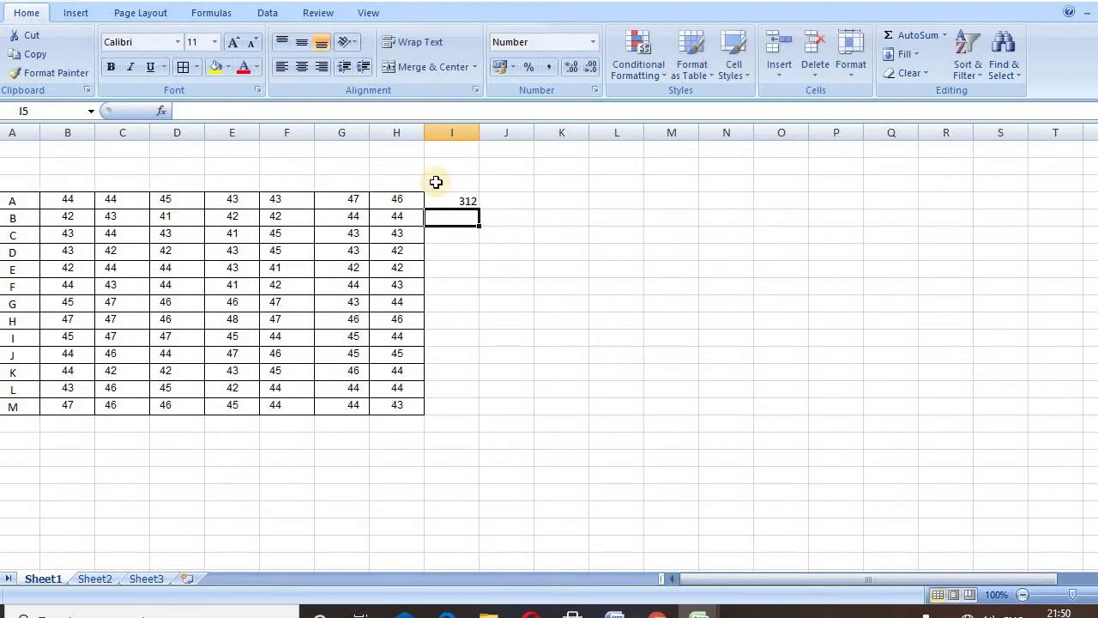
# - Clear the sum formula from cell I4
pyautogui.click(463, 201)
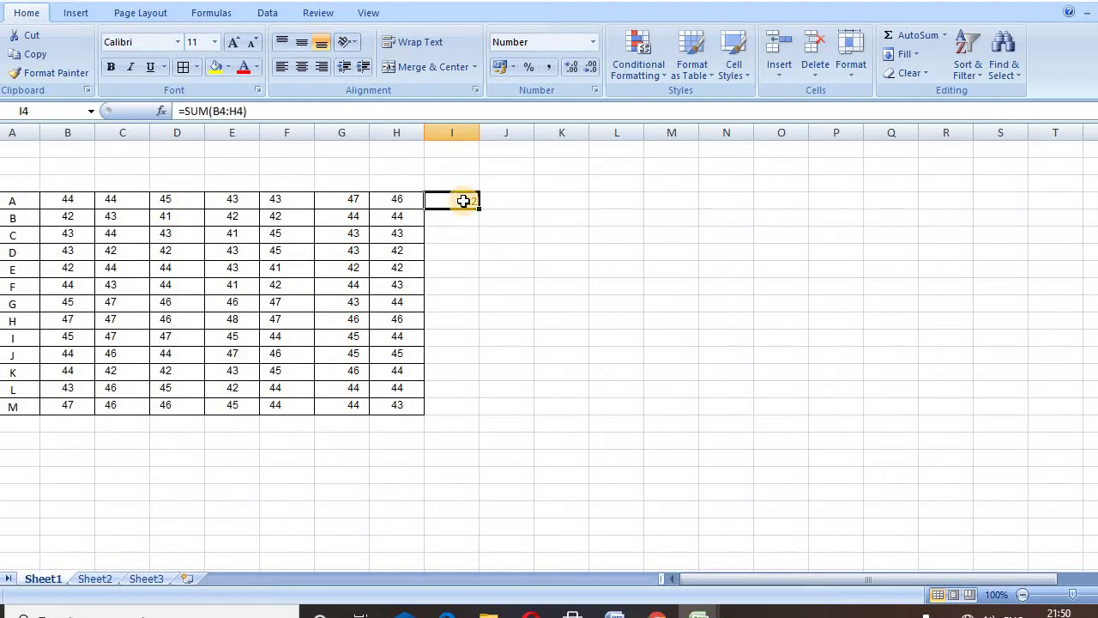
pyautogui.doubleClick(464, 201)
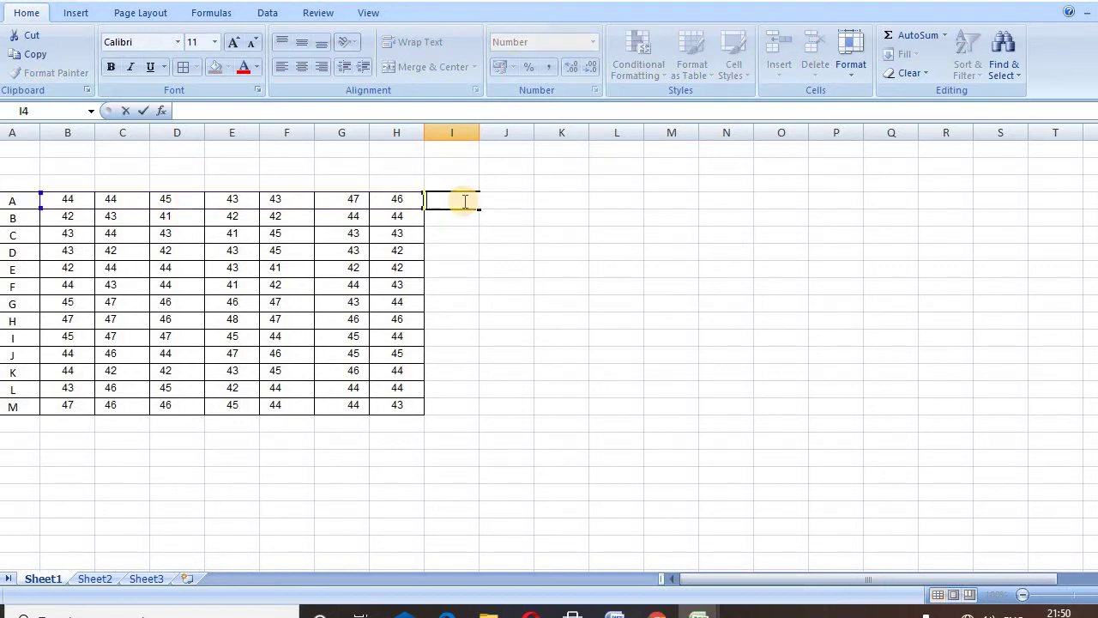
pyautogui.click(478, 251)
# - Total row A in cell I4 with =SUM(B4:H4), picking the range from the sheet, and fill the formula down to I16
pyautogui.click(467, 198)
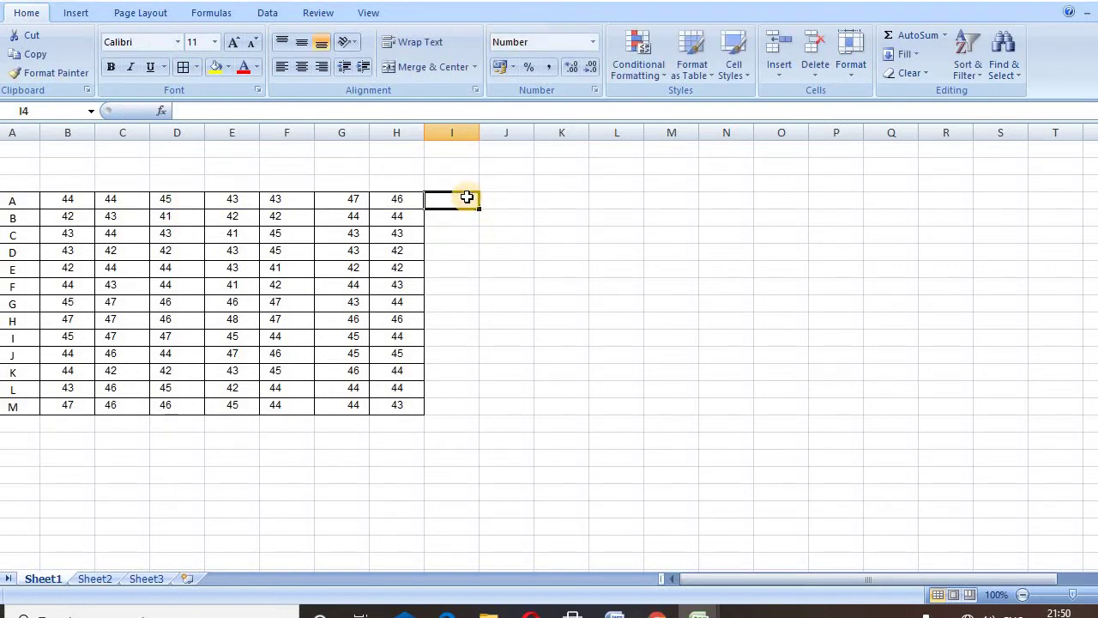
pyautogui.doubleClick(467, 198)
pyautogui.write('=SUM(')
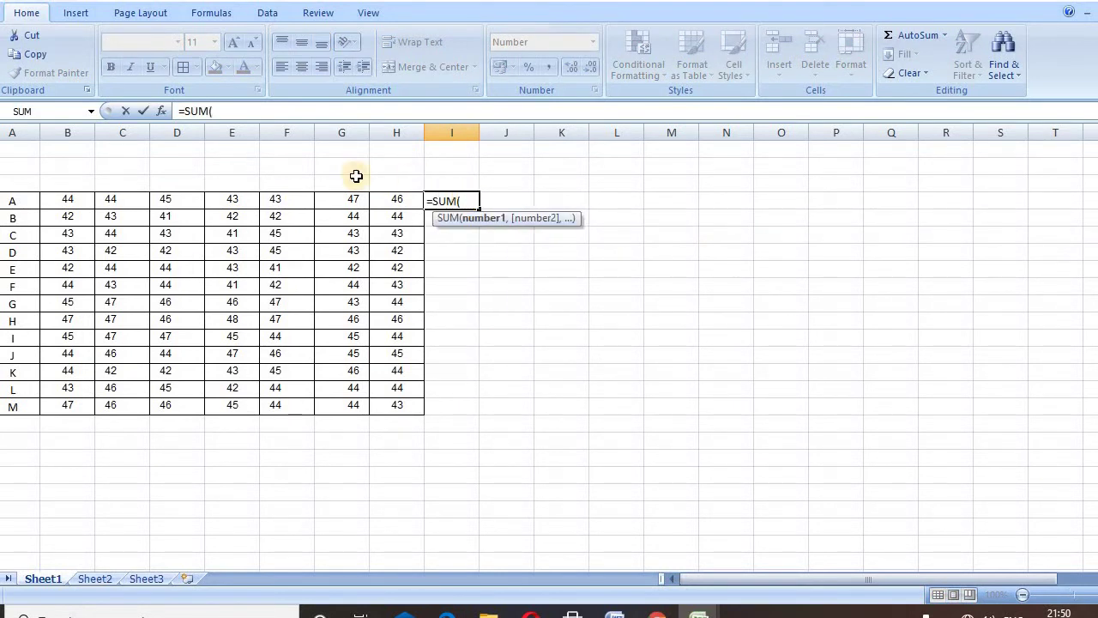
pyautogui.click(71, 198)
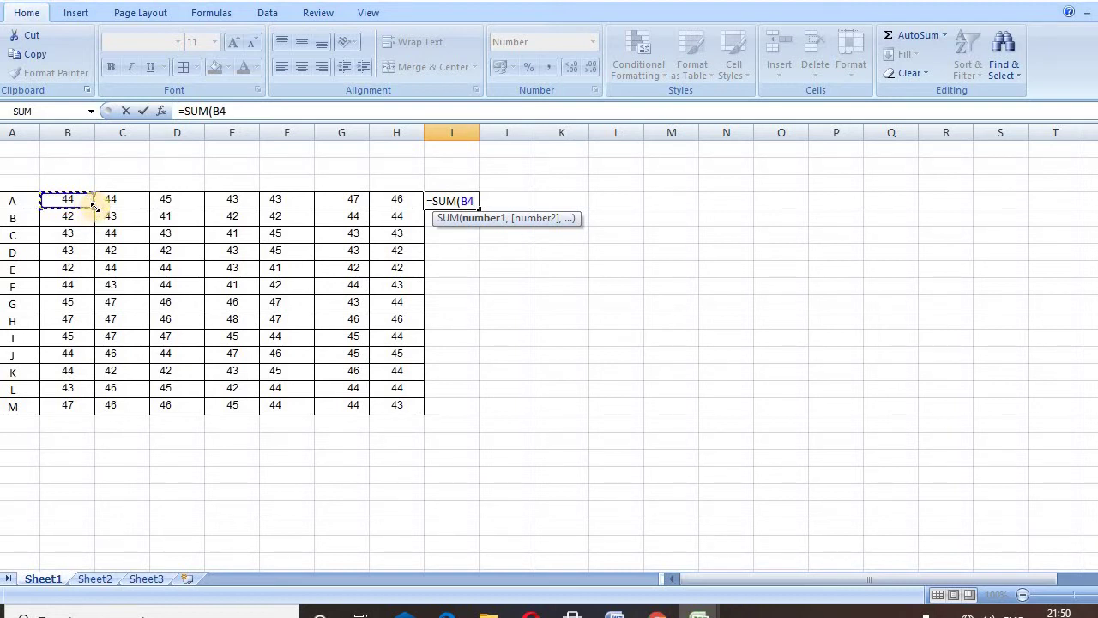
pyautogui.moveTo(93, 205); pyautogui.dragTo(184, 208)
pyautogui.moveTo(269, 216); pyautogui.dragTo(407, 213)
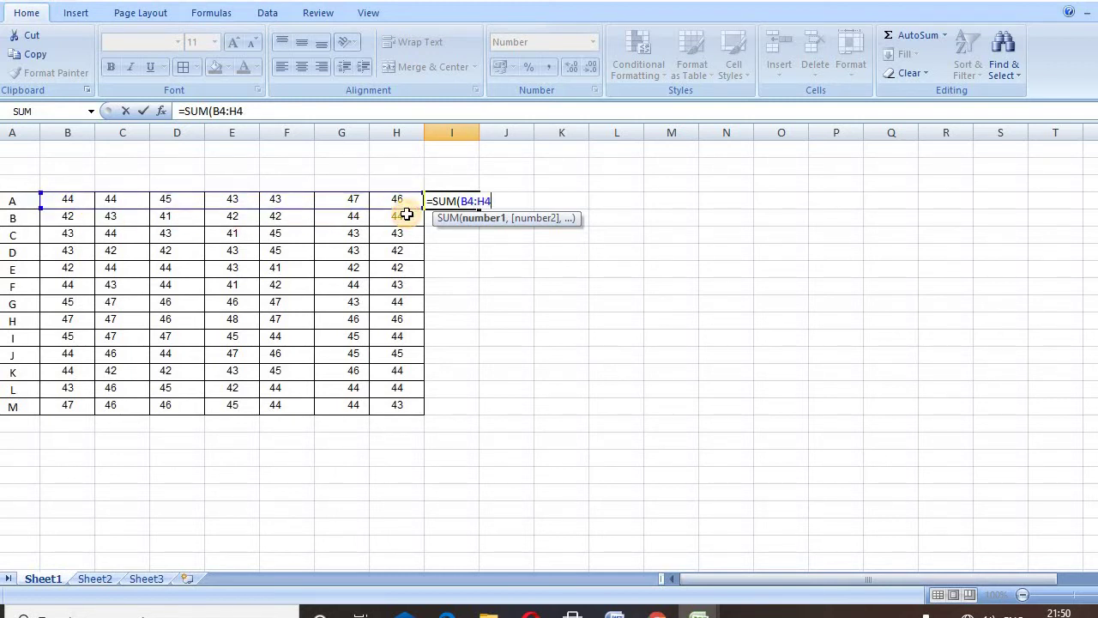
pyautogui.write(')')
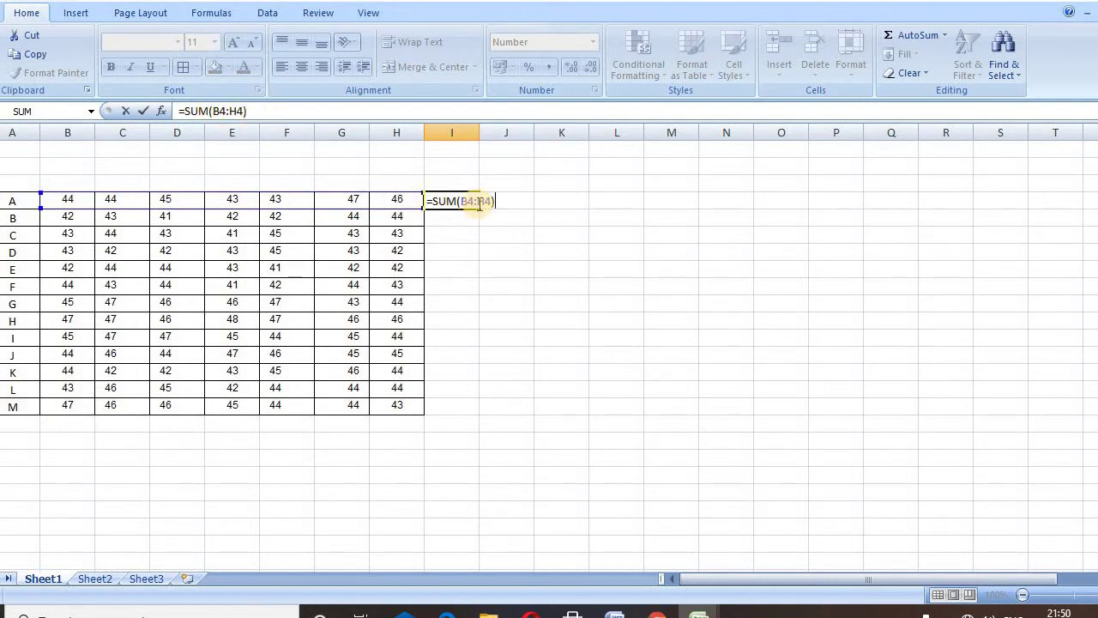
pyautogui.press('Return')
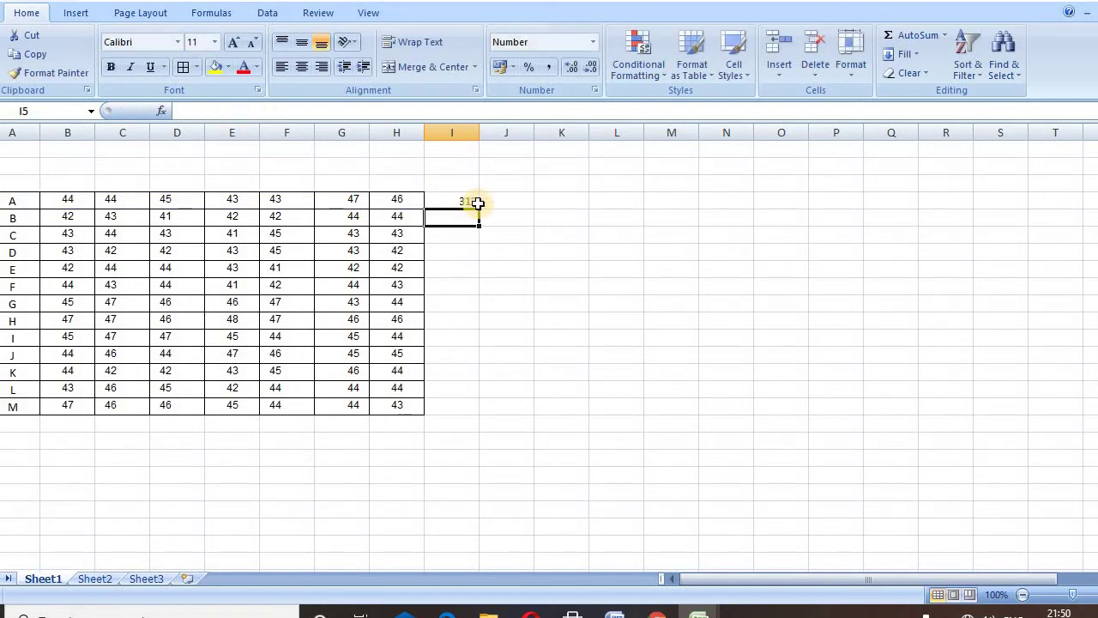
pyautogui.click(453, 199)
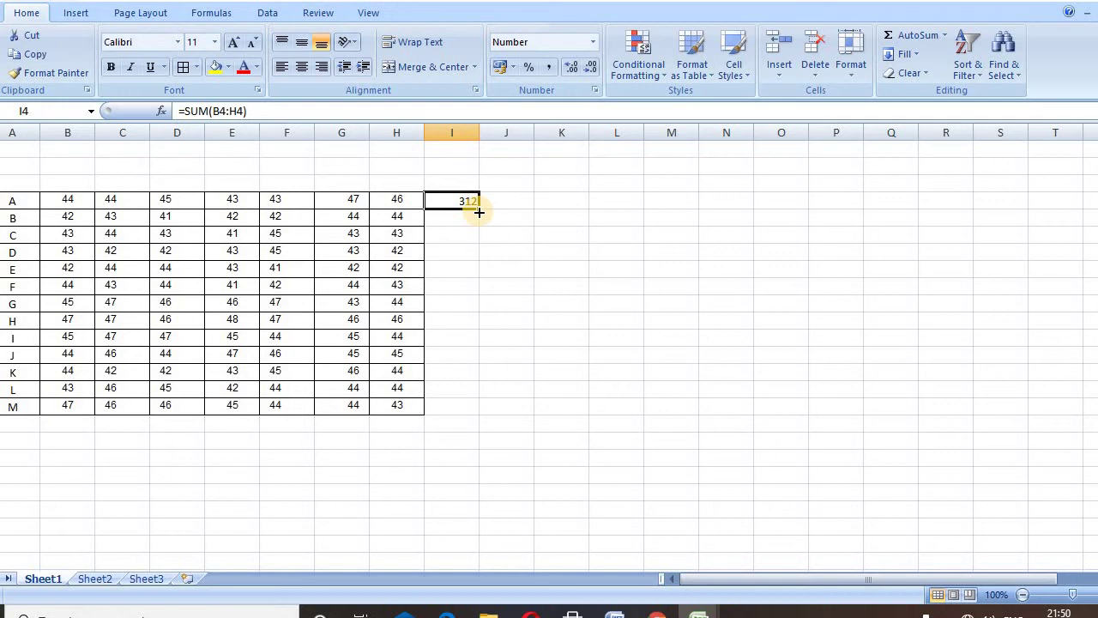
pyautogui.doubleClick(479, 212)
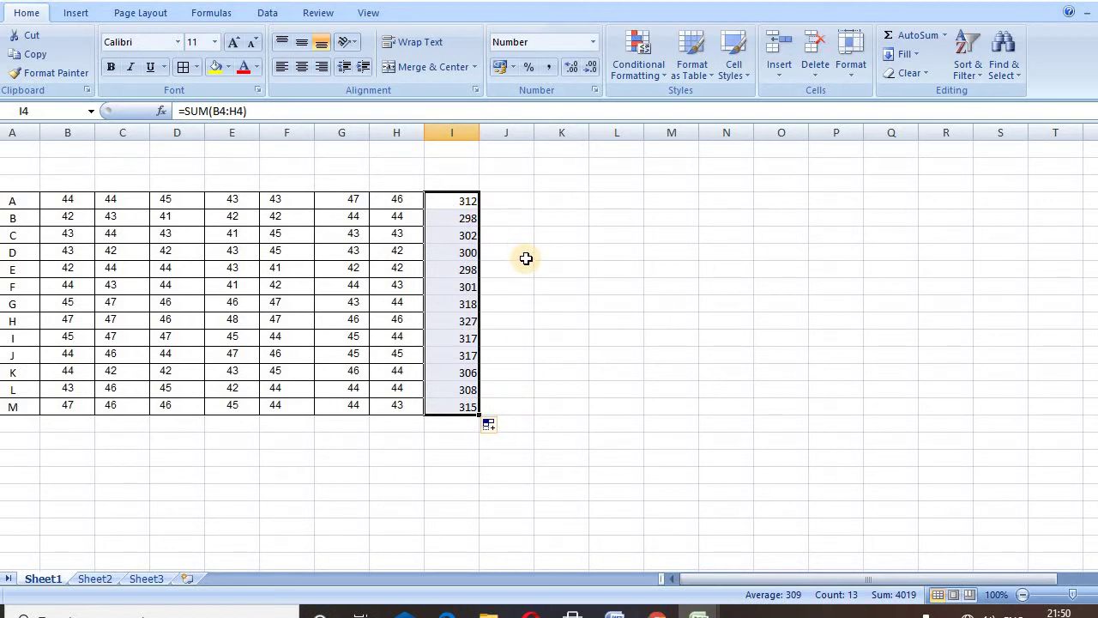
# - Enter the subtraction formula =B4-C4-D4-E4 in cell J4
pyautogui.doubleClick(520, 201)
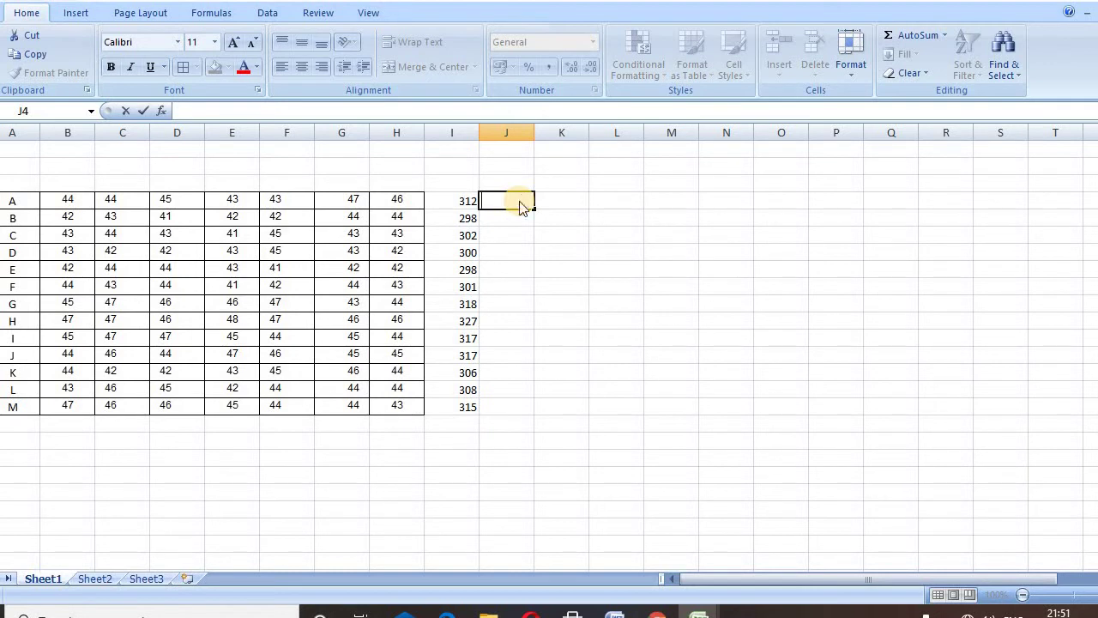
pyautogui.write('=')
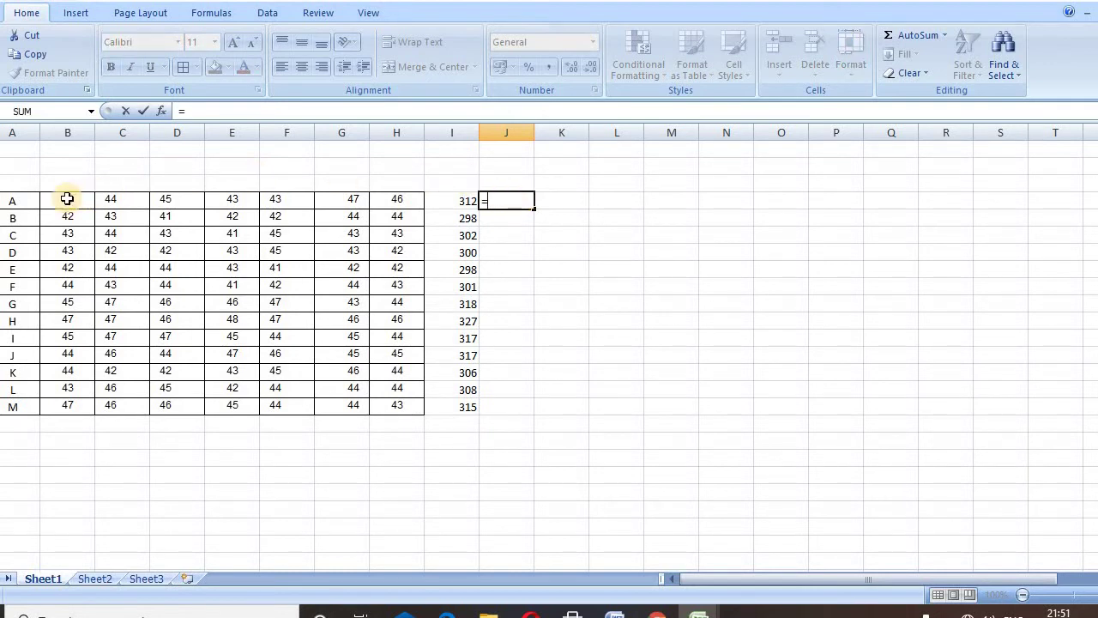
pyautogui.click(66, 199)
pyautogui.write('-C')
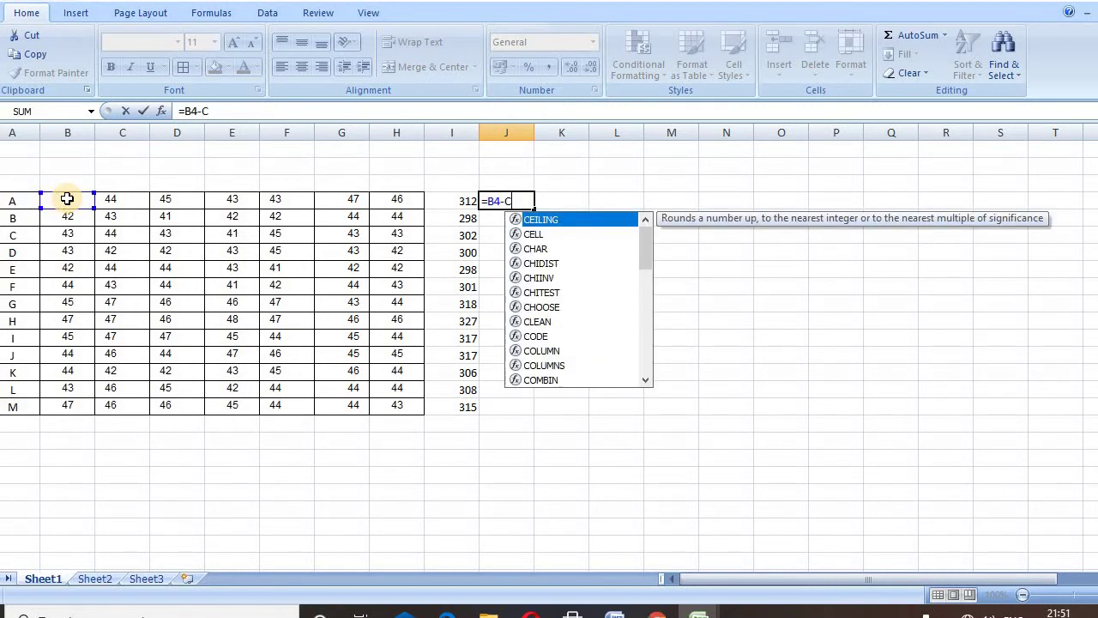
pyautogui.write('4-D4-')
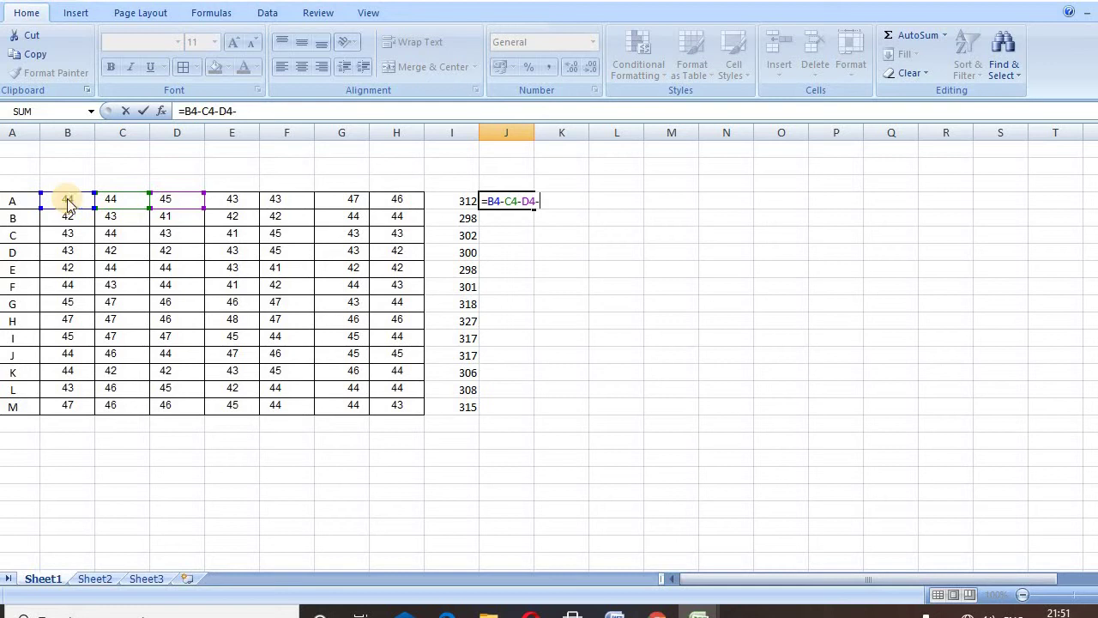
pyautogui.write('E4')
pyautogui.press('Return')
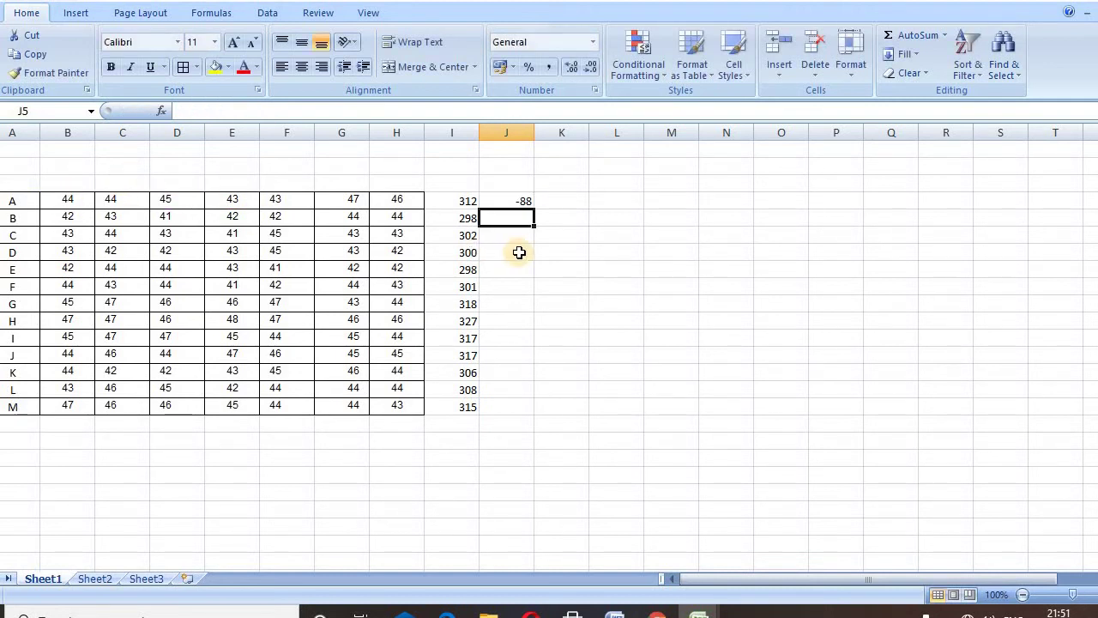
# - Replace the subtraction formula in cell J4 with the multiplication formula =B4*H4
pyautogui.click(520, 199)
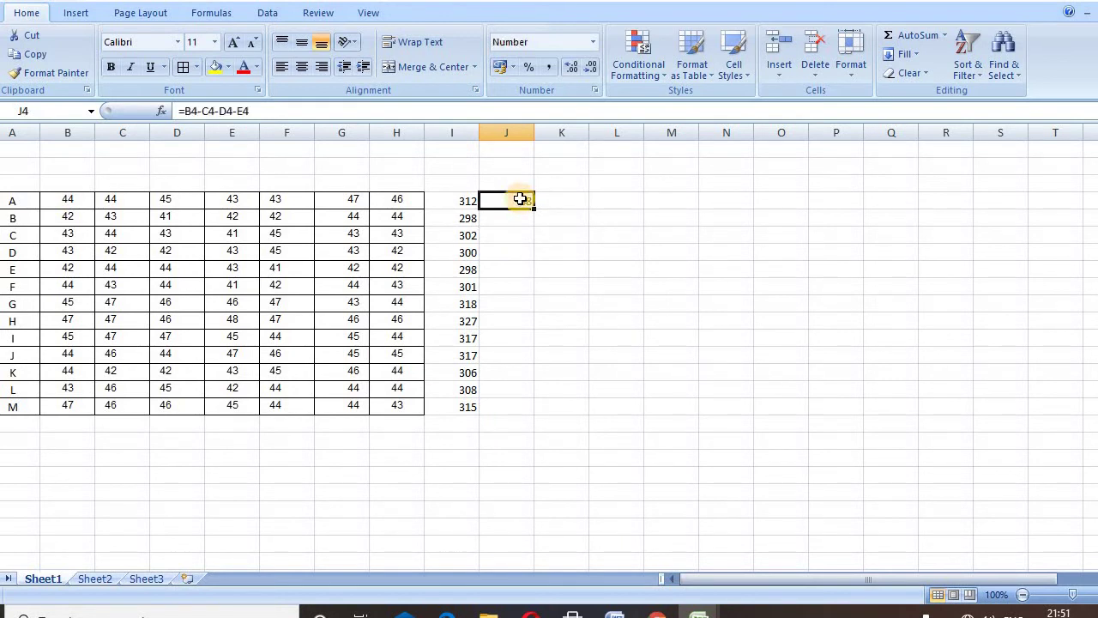
pyautogui.doubleClick(521, 200)
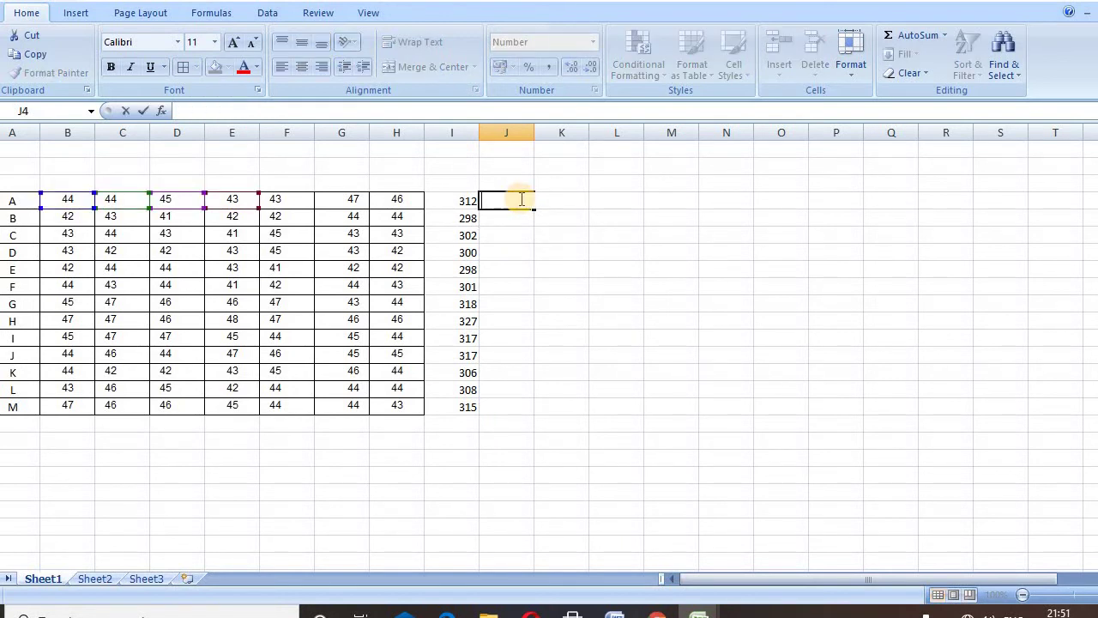
pyautogui.click(554, 263)
pyautogui.click(503, 202)
pyautogui.doubleClick(503, 202)
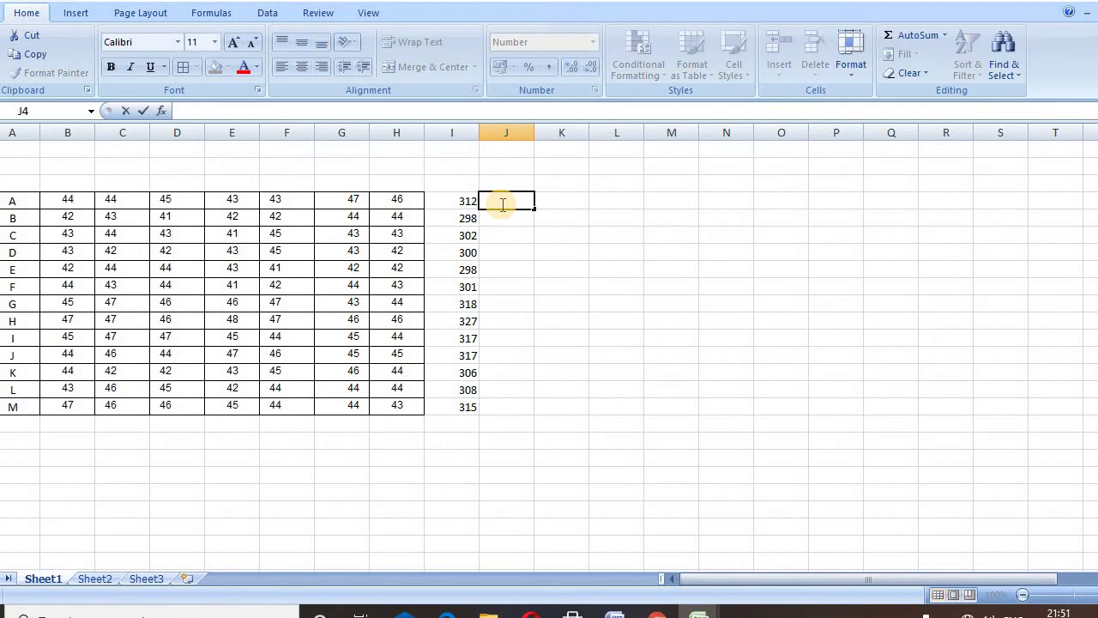
pyautogui.write('=')
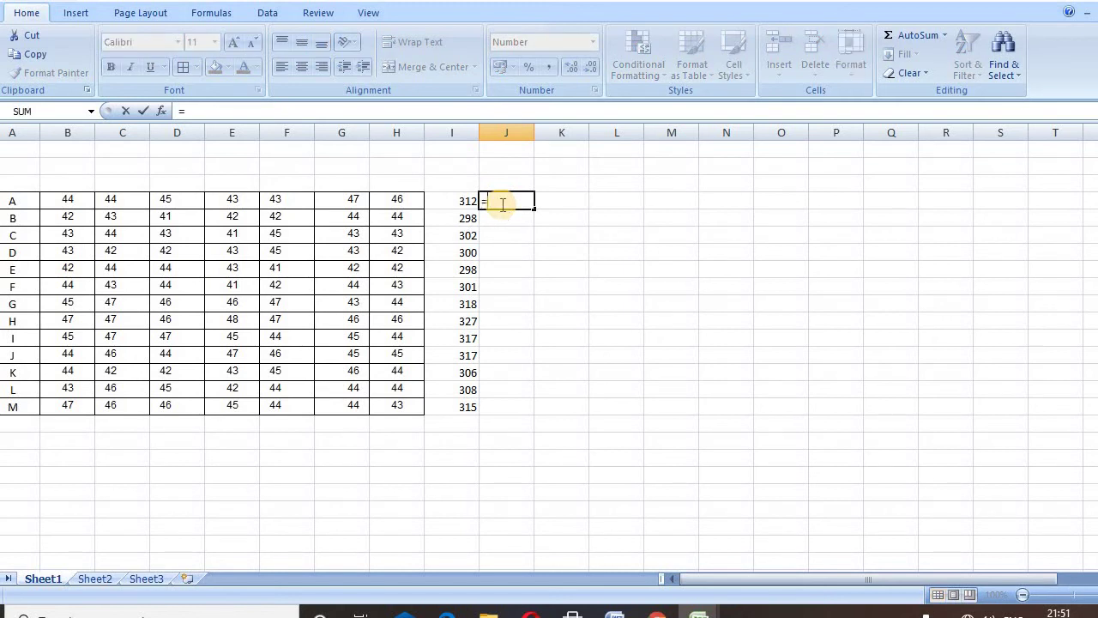
pyautogui.click(73, 202)
pyautogui.write('*')
pyautogui.click(394, 202)
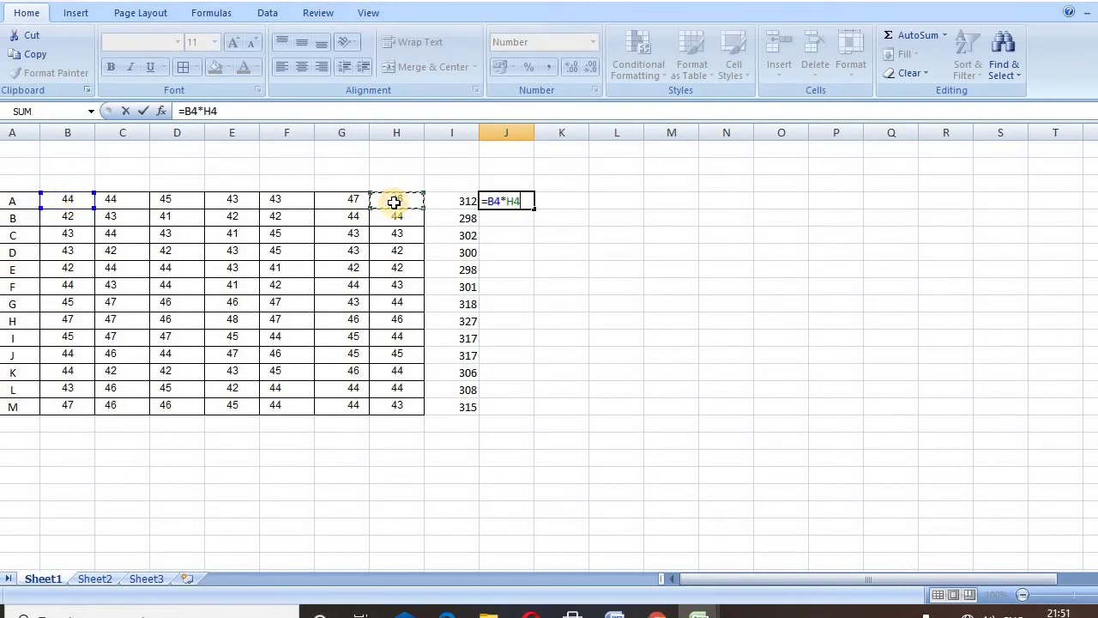
pyautogui.press('Return')
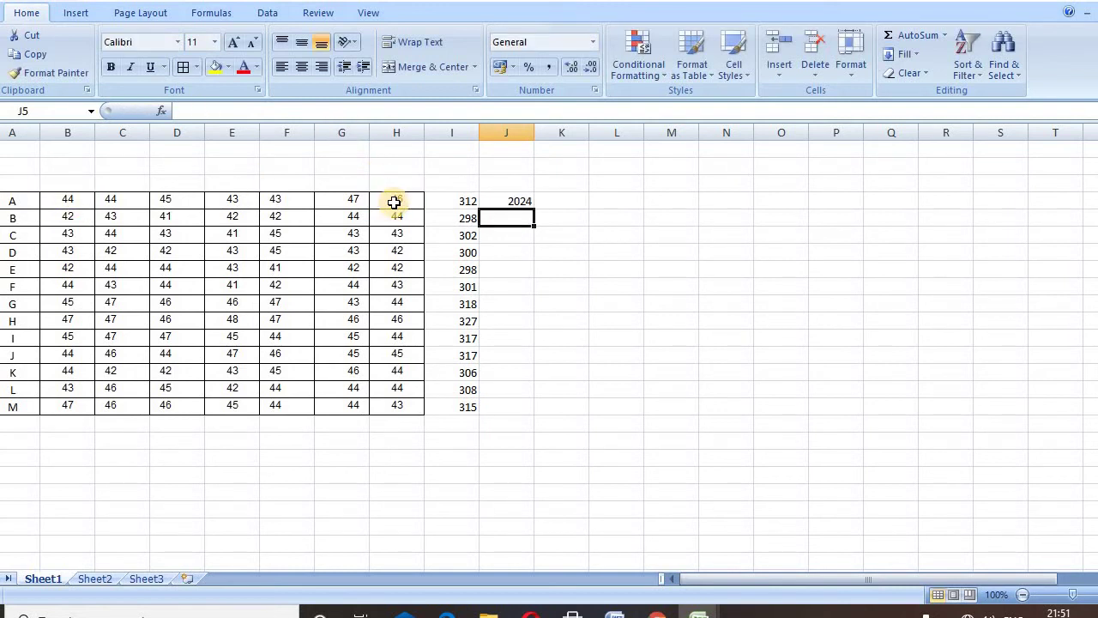
# - Clear the multiplication formula from cell J4 and enter =I4/7 to average row A
pyautogui.click(521, 202)
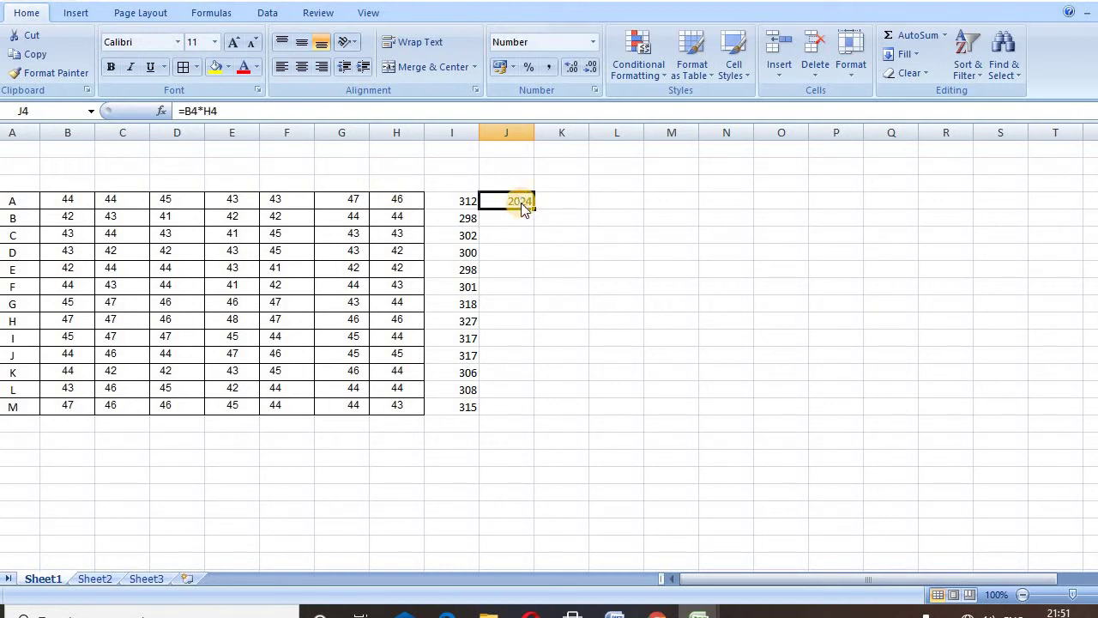
pyautogui.press('BackSpace')
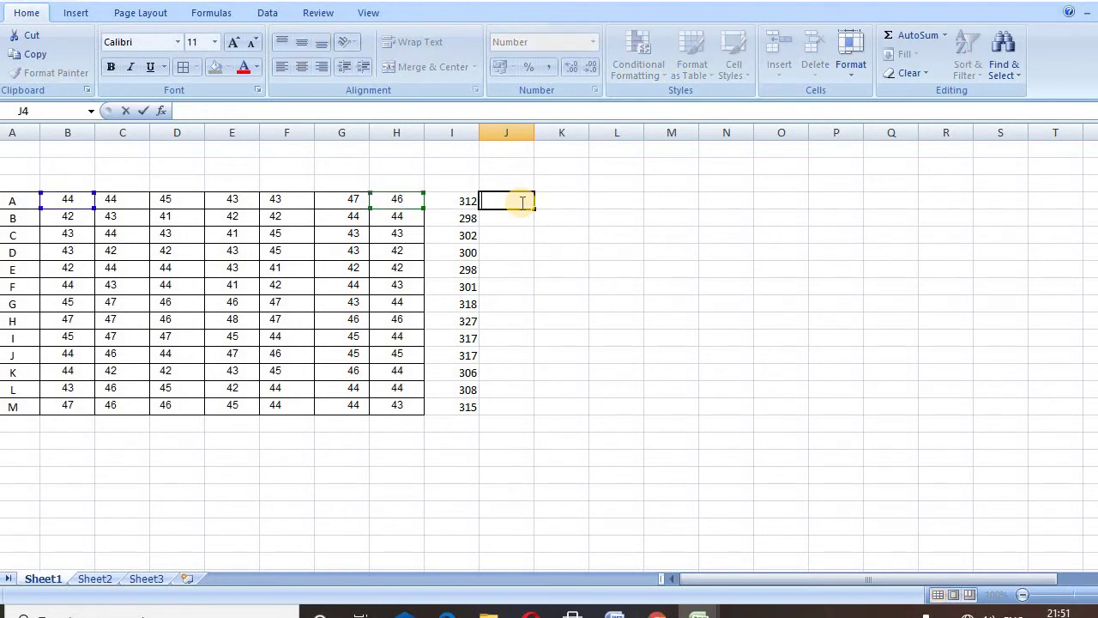
pyautogui.doubleClick(603, 239)
pyautogui.click(491, 206)
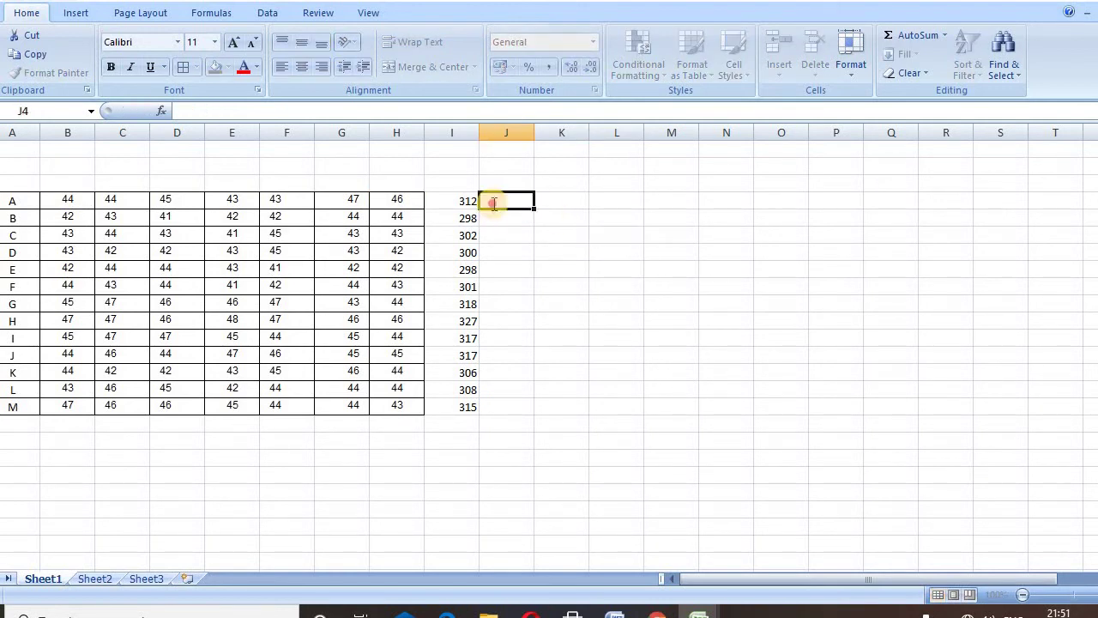
pyautogui.write('=')
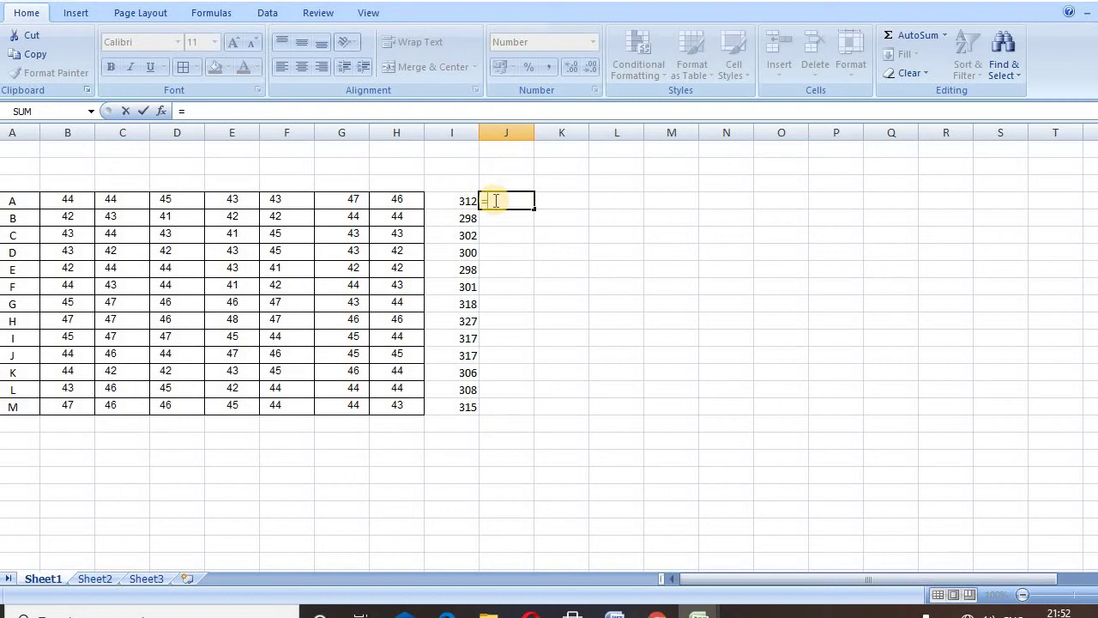
pyautogui.write('i')
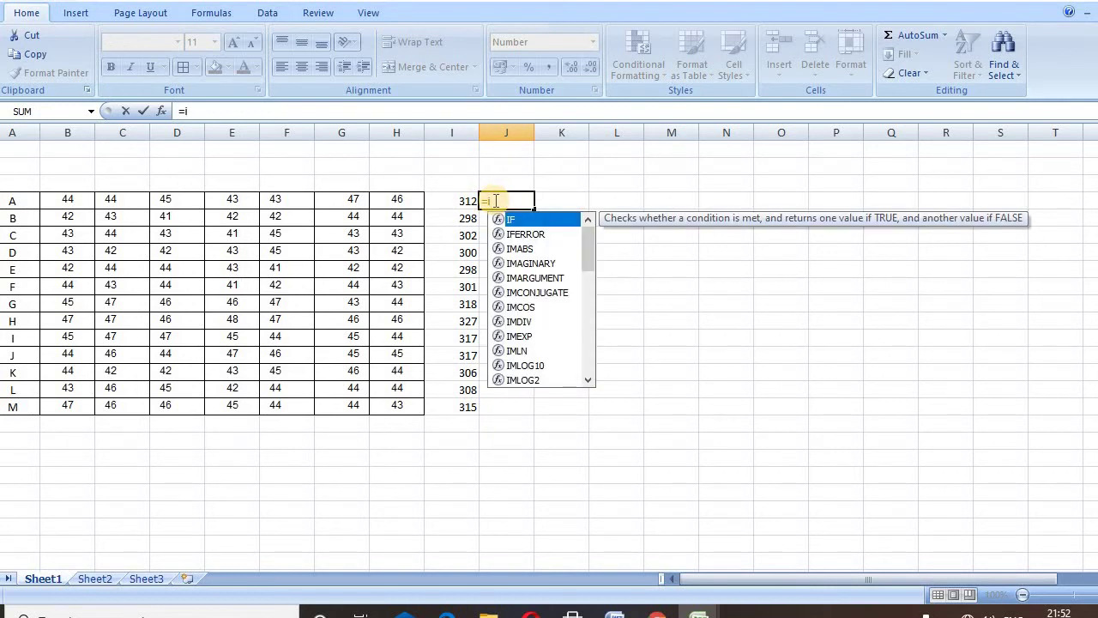
pyautogui.write('4')
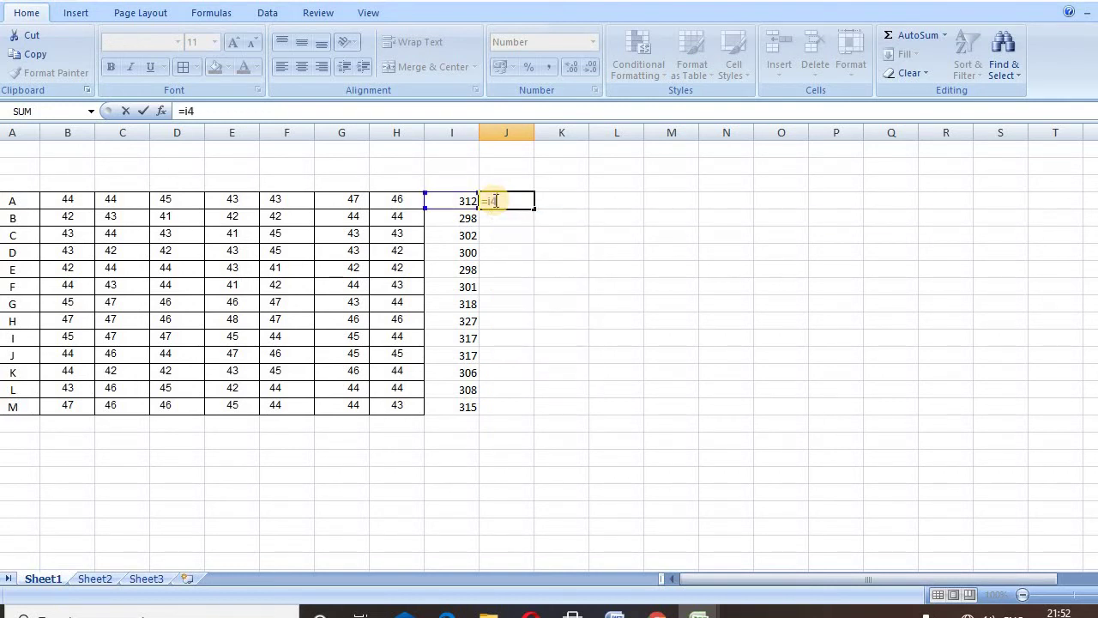
pyautogui.press('BackSpace')
pyautogui.press('BackSpace')
pyautogui.write('I4')
pyautogui.press('Return')
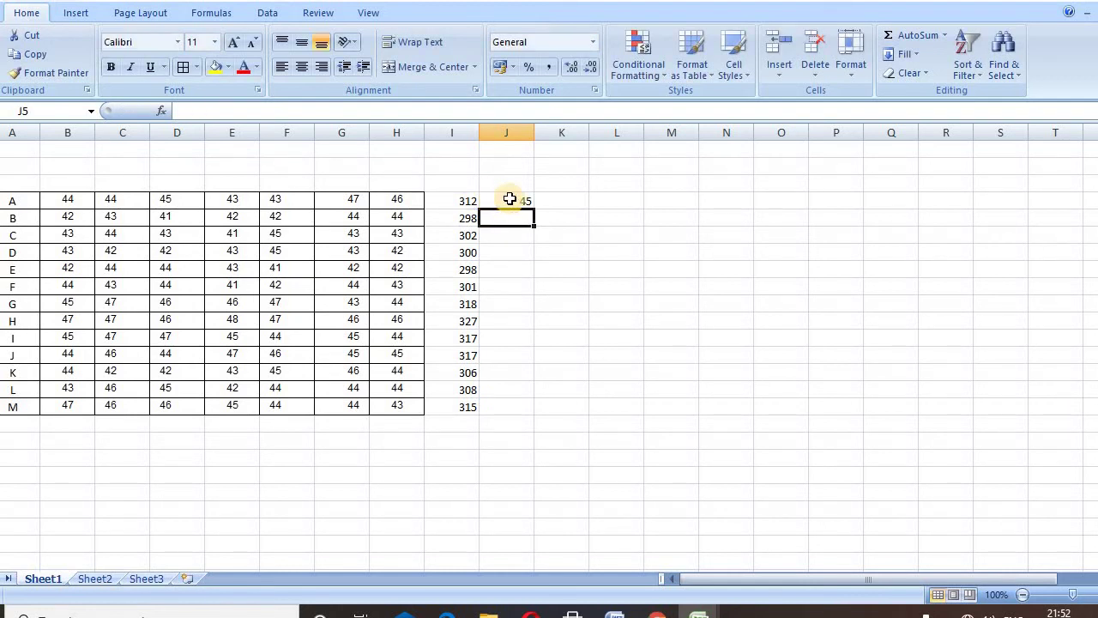
# - Fill the average formula from cell J4 down to J16
pyautogui.click(513, 202)
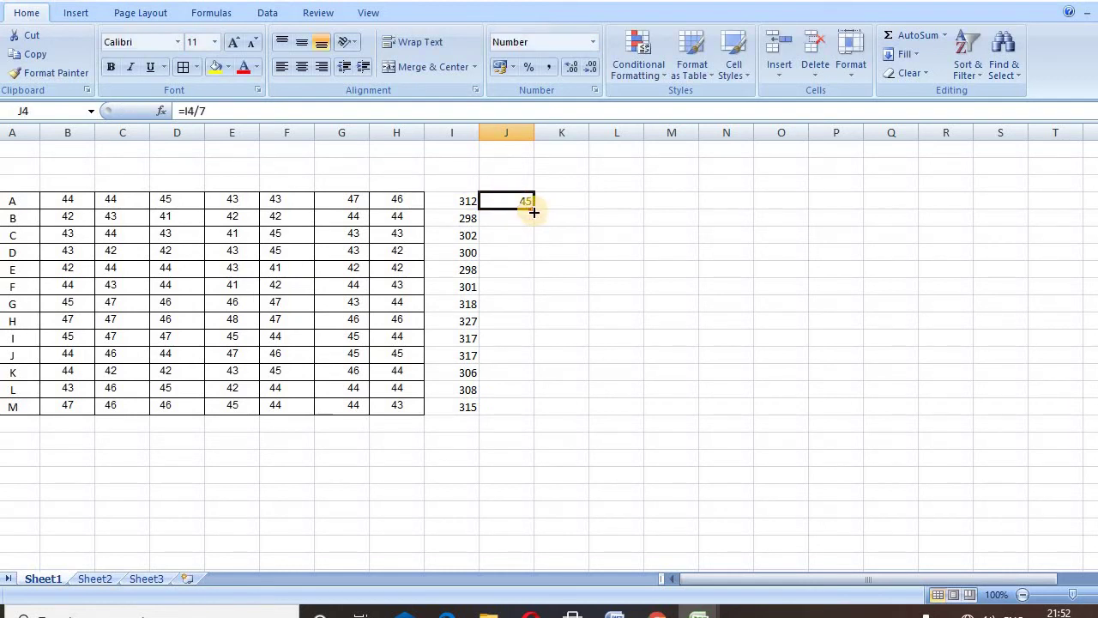
pyautogui.doubleClick(533, 209)
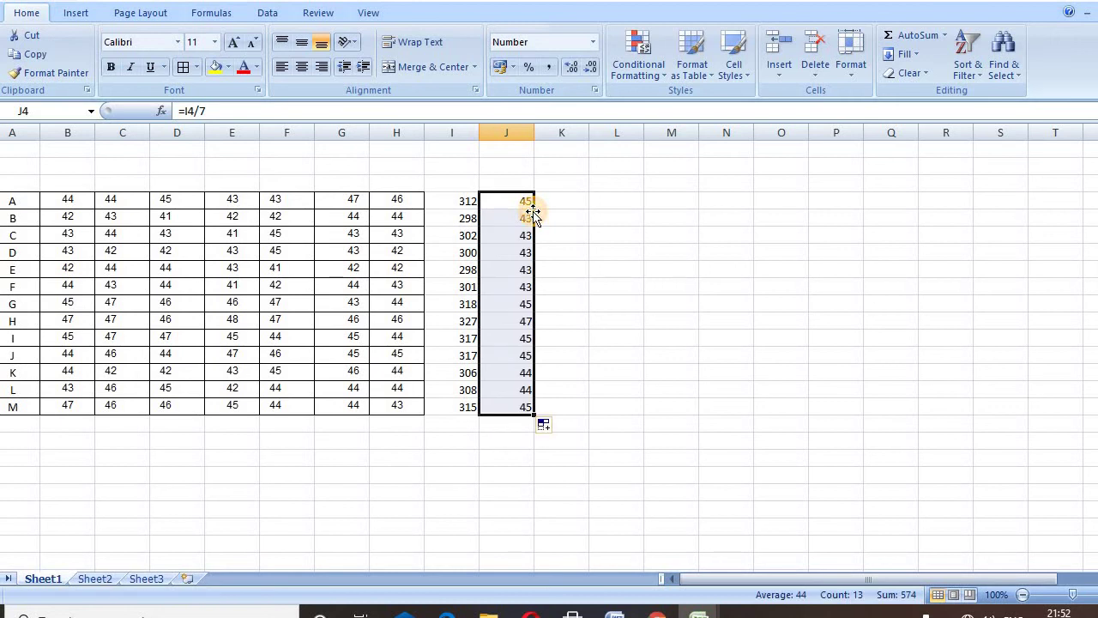
pyautogui.click(591, 229)
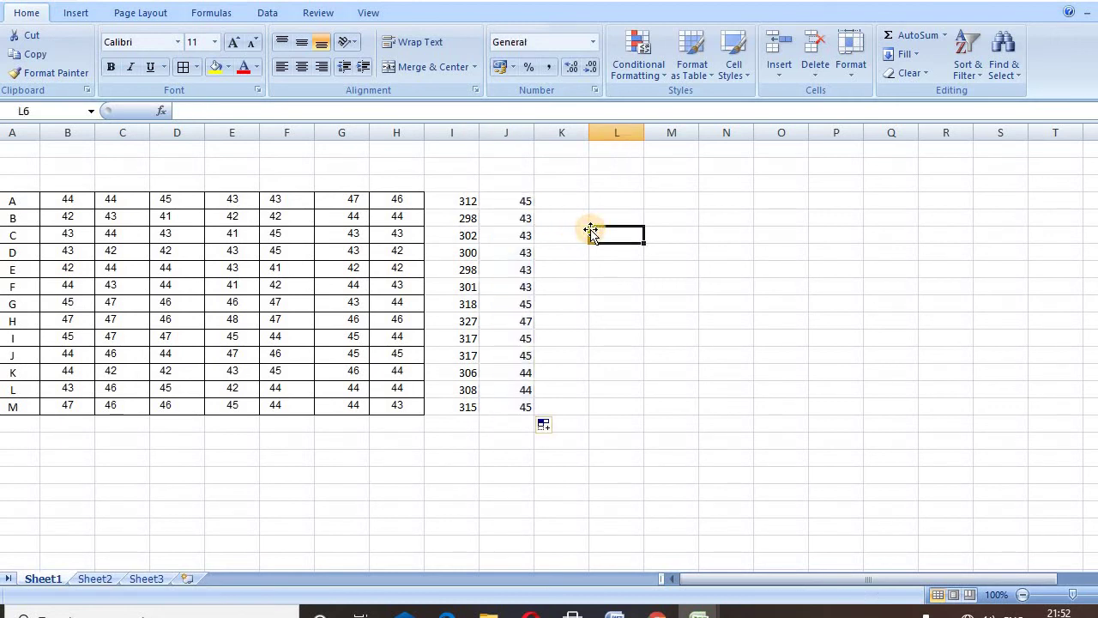
# - Inspect the sum formula in cell I4 and the row A values B4:H4 that it covers
pyautogui.click(465, 200)
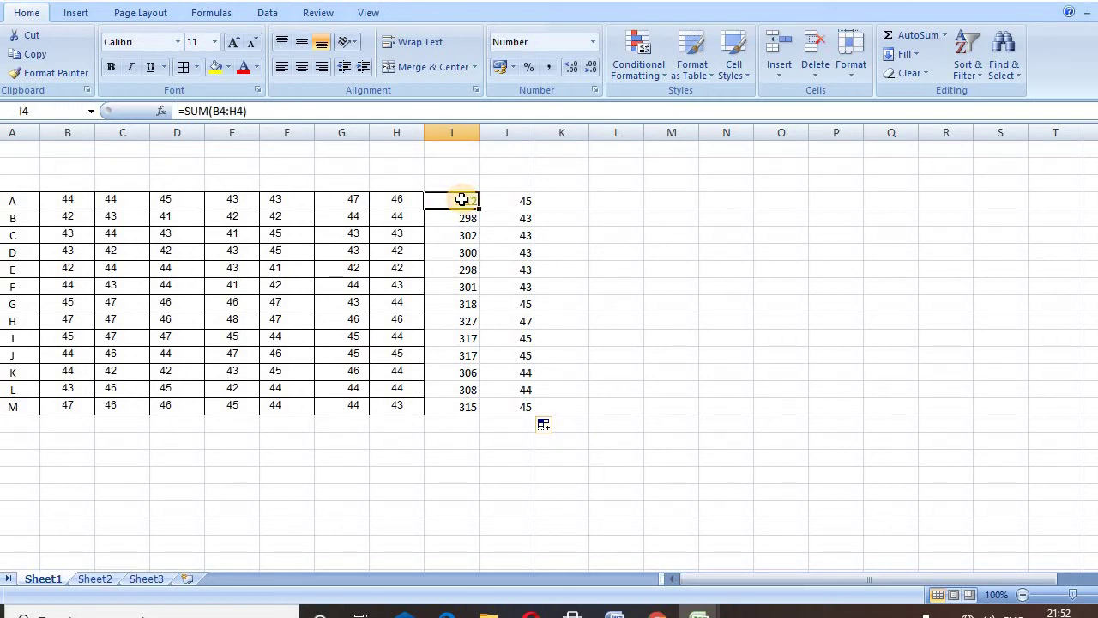
pyautogui.click(412, 199)
pyautogui.click(453, 202)
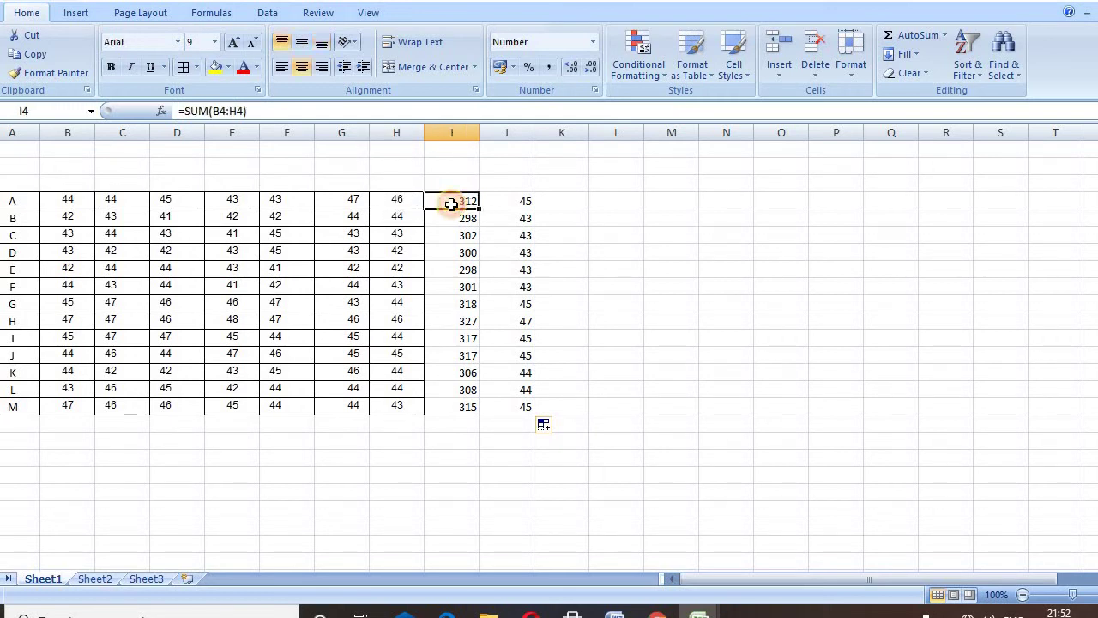
pyautogui.moveTo(55, 202); pyautogui.dragTo(400, 203)
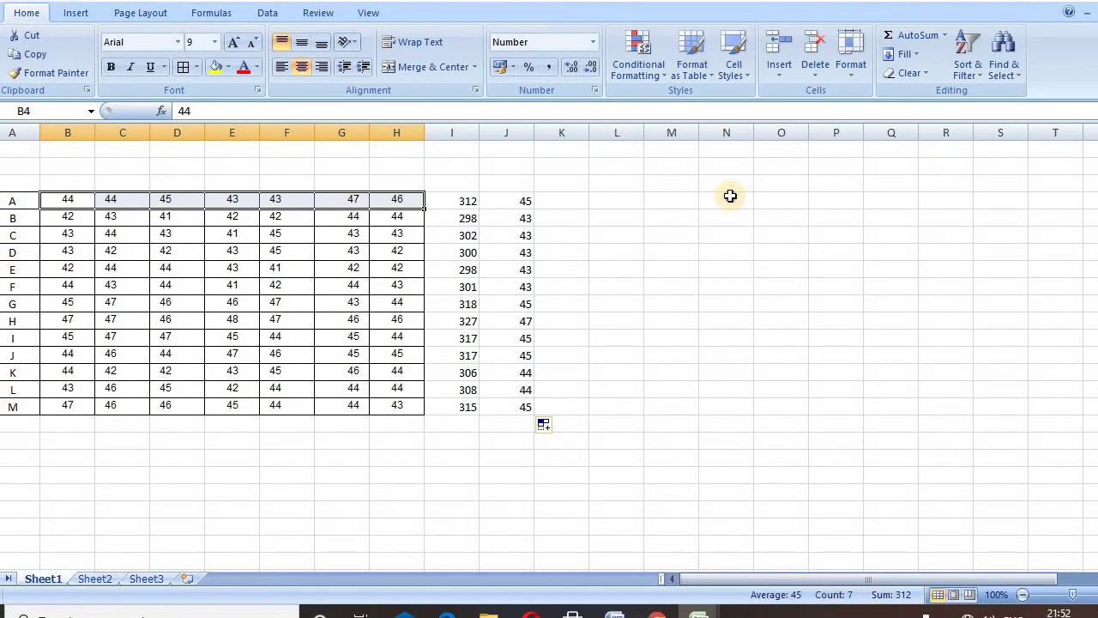
pyautogui.click(727, 199)
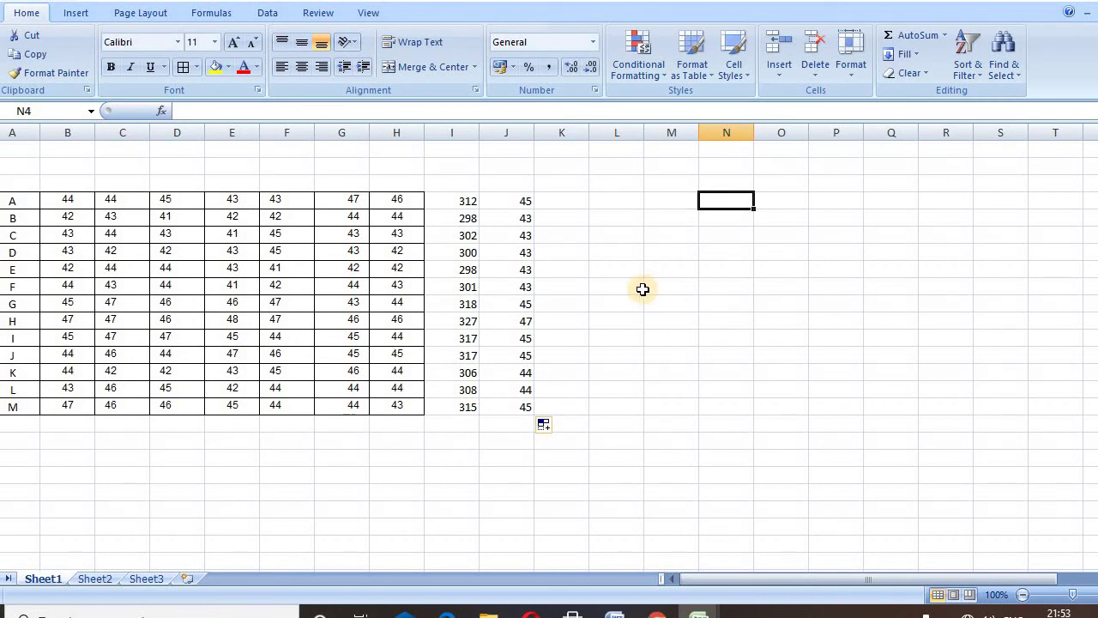
pyautogui.click(648, 178)
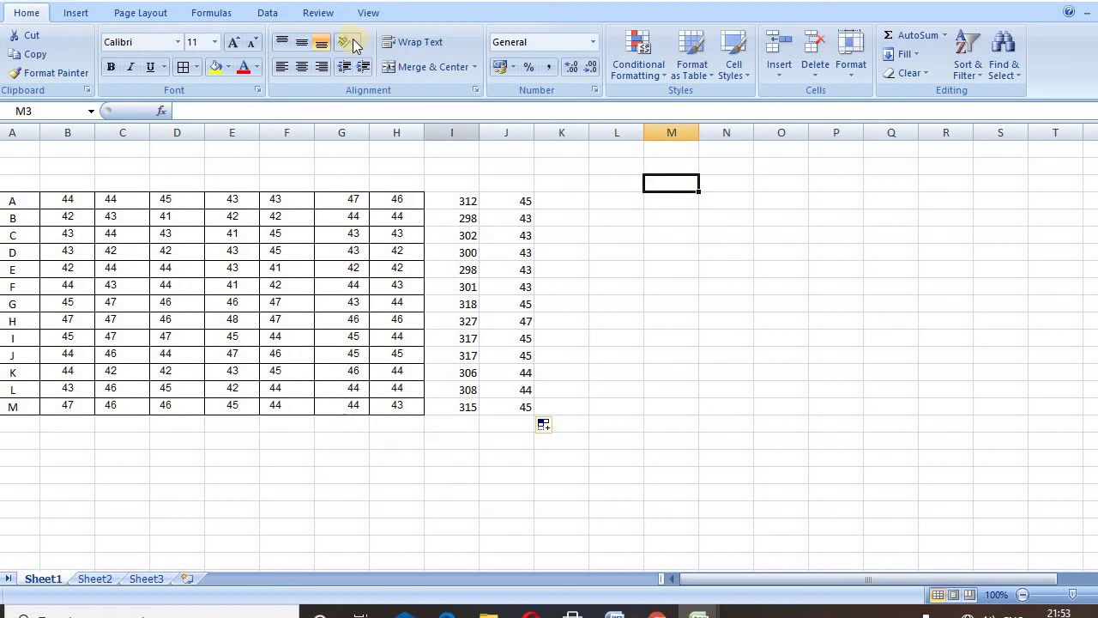
# - Try to turn on filtering with only the empty cell N12 selected
pyautogui.click(268, 13)
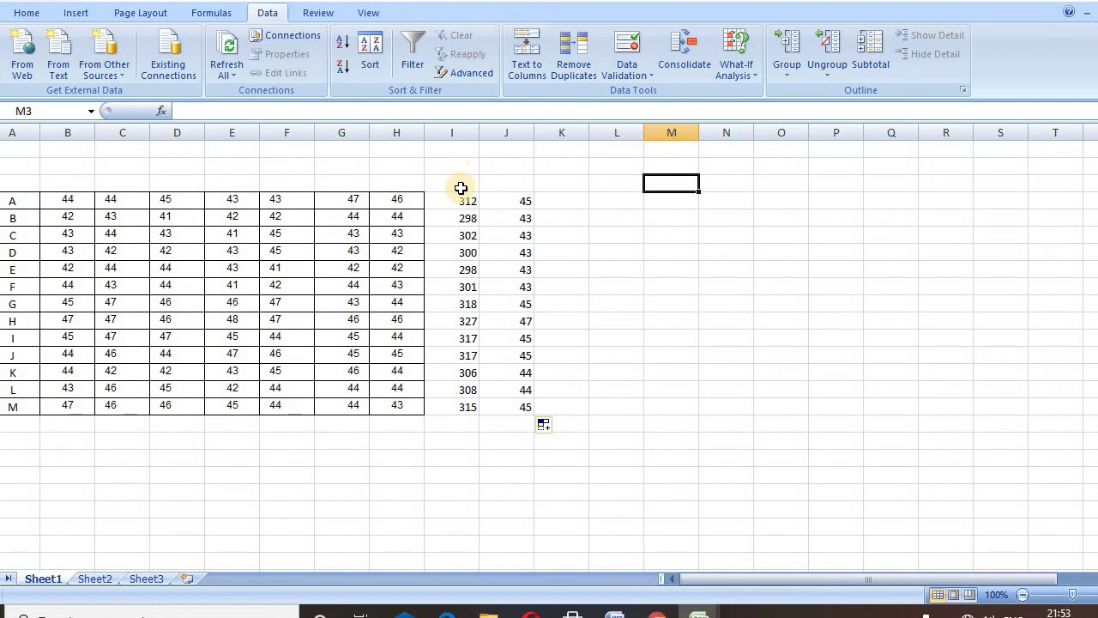
pyautogui.click(467, 132)
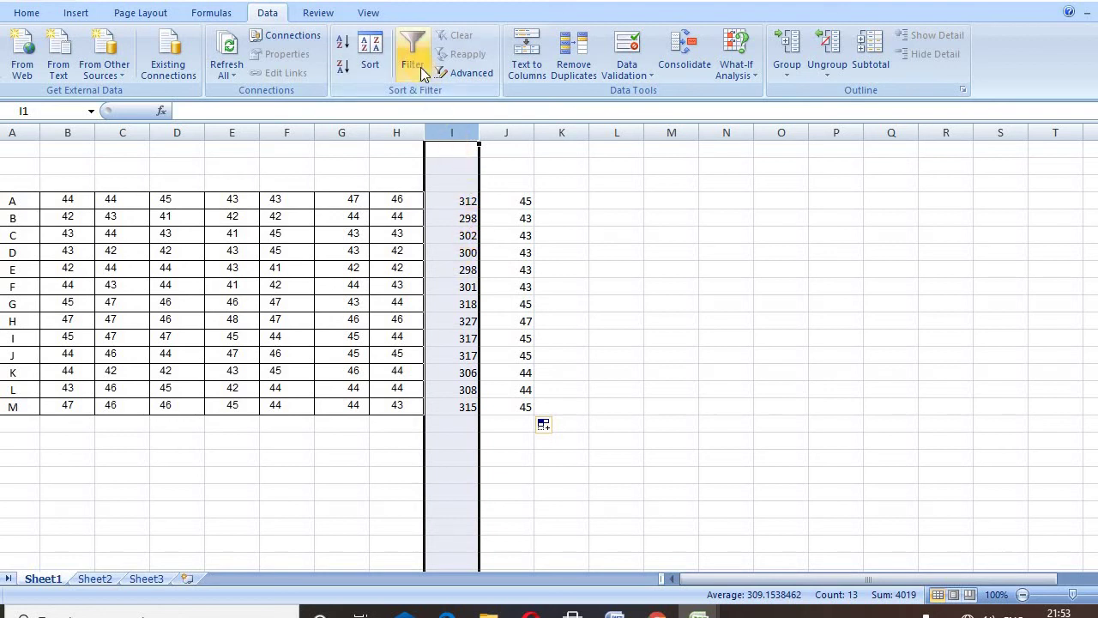
pyautogui.click(722, 343)
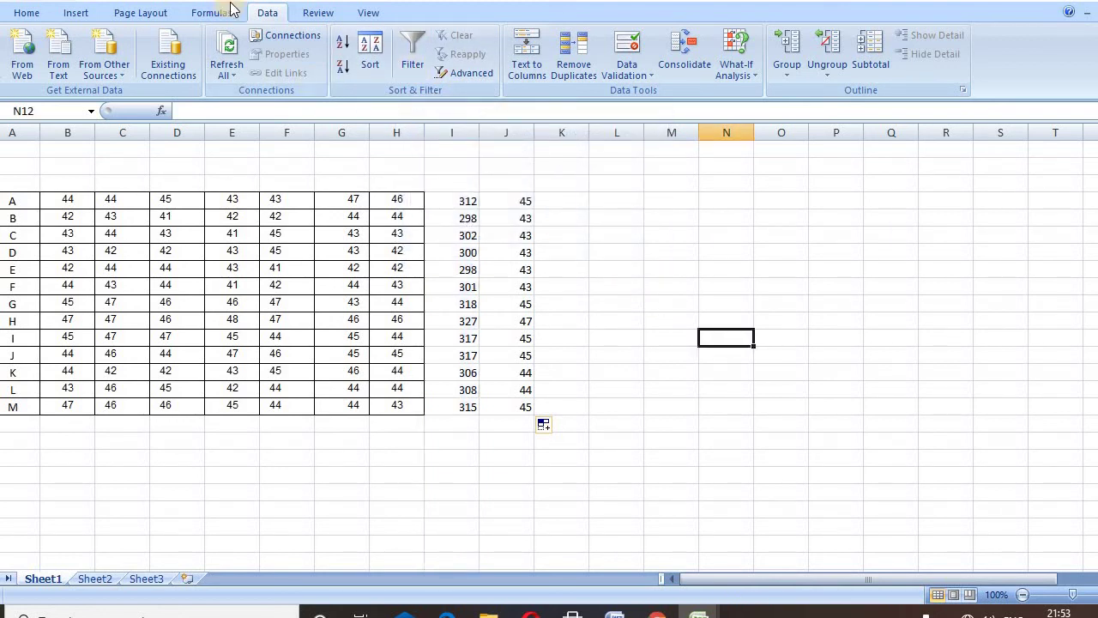
pyautogui.click(412, 68)
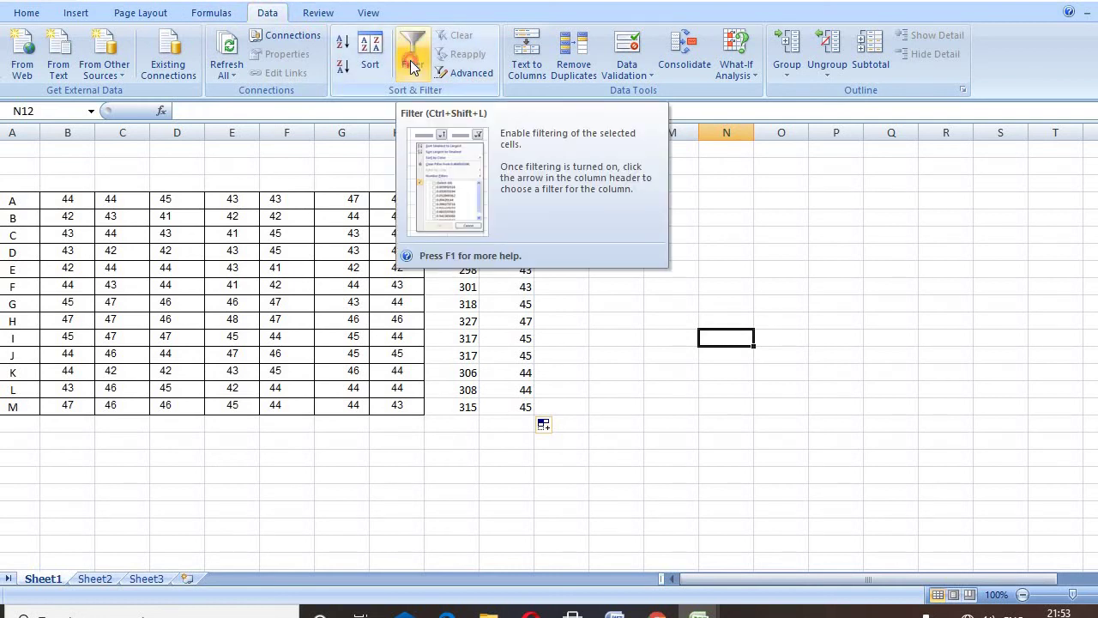
pyautogui.press('Return')
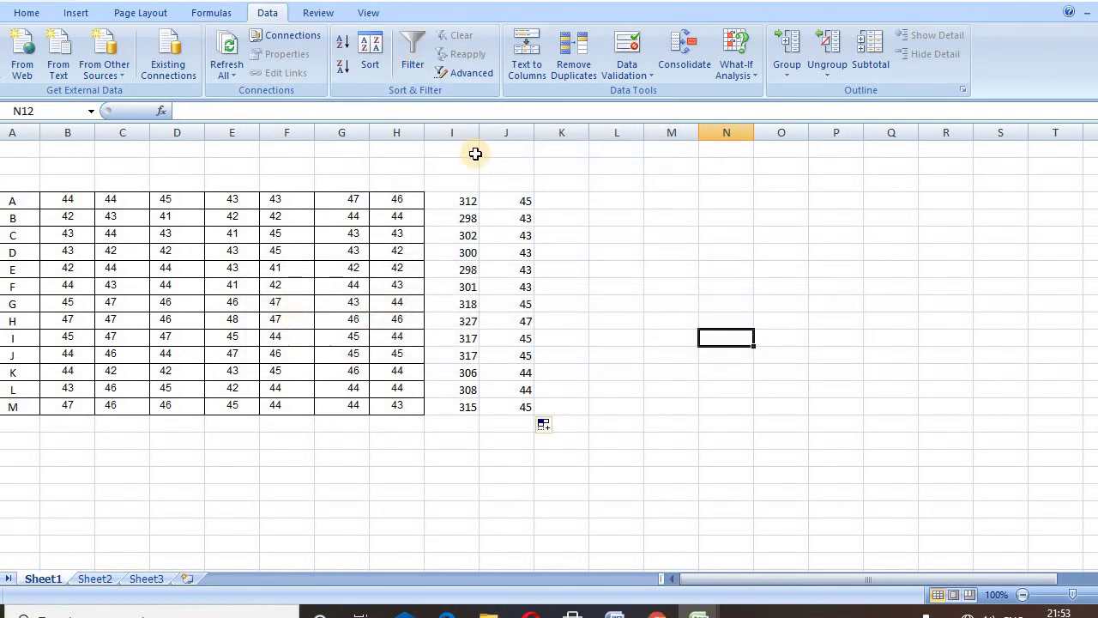
# - Turn on filtering for column I and apply a number filter showing only totals greater than 300
pyautogui.click(455, 132)
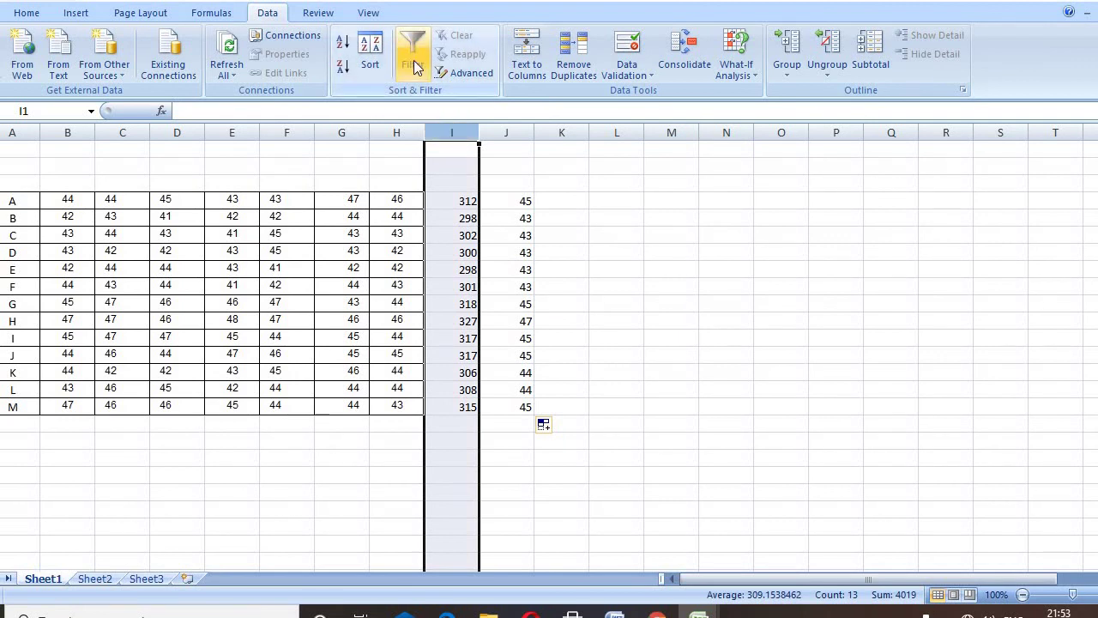
pyautogui.click(415, 67)
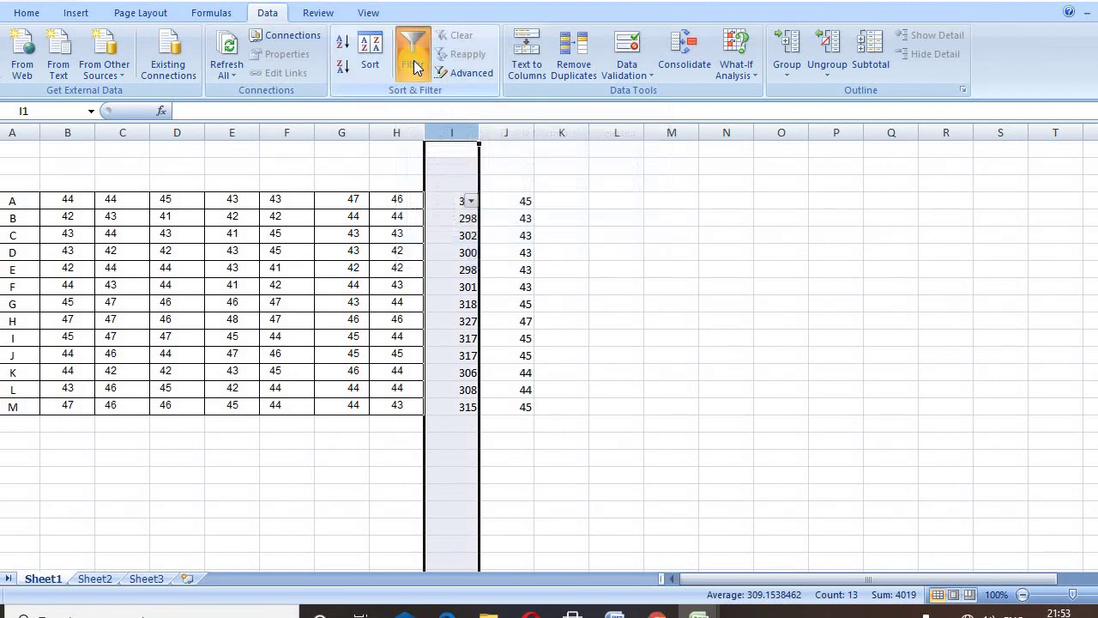
pyautogui.click(472, 203)
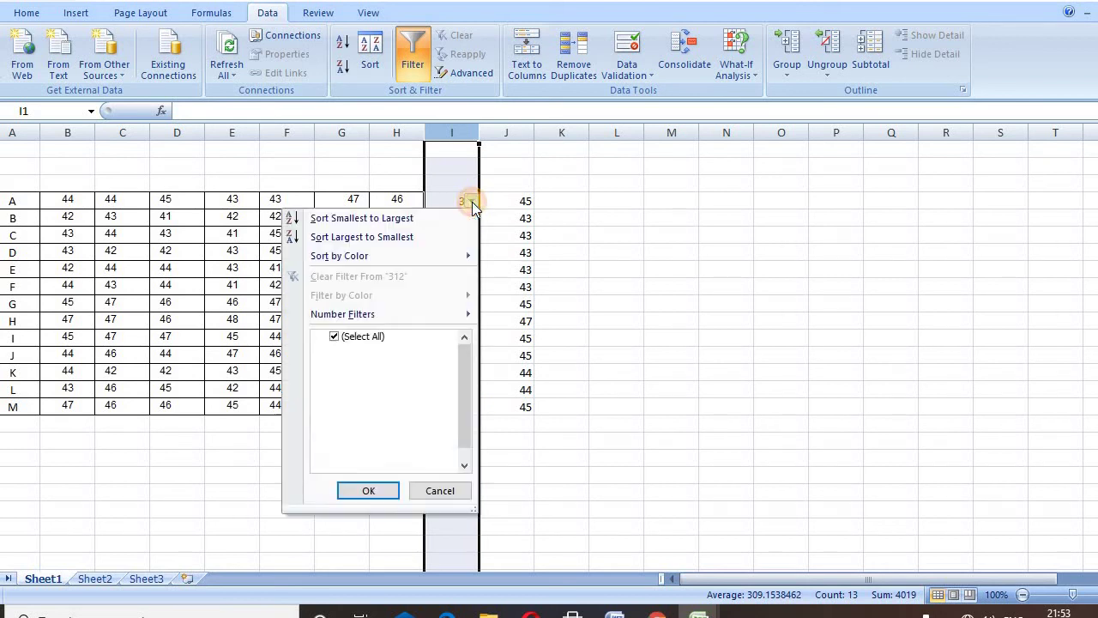
pyautogui.click(345, 336)
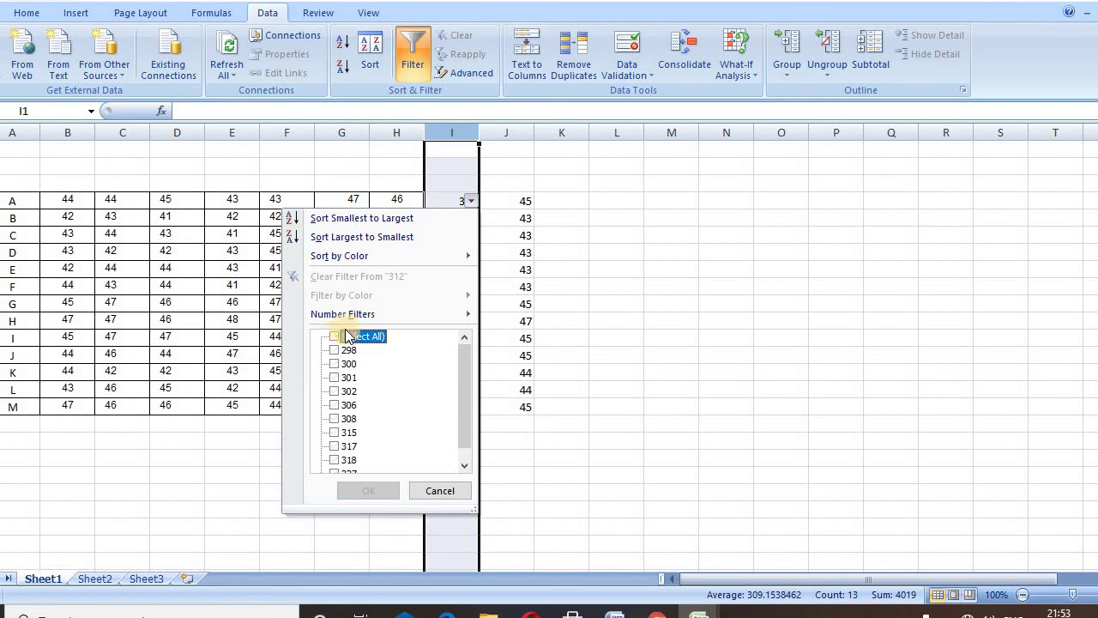
pyautogui.moveTo(365, 314)
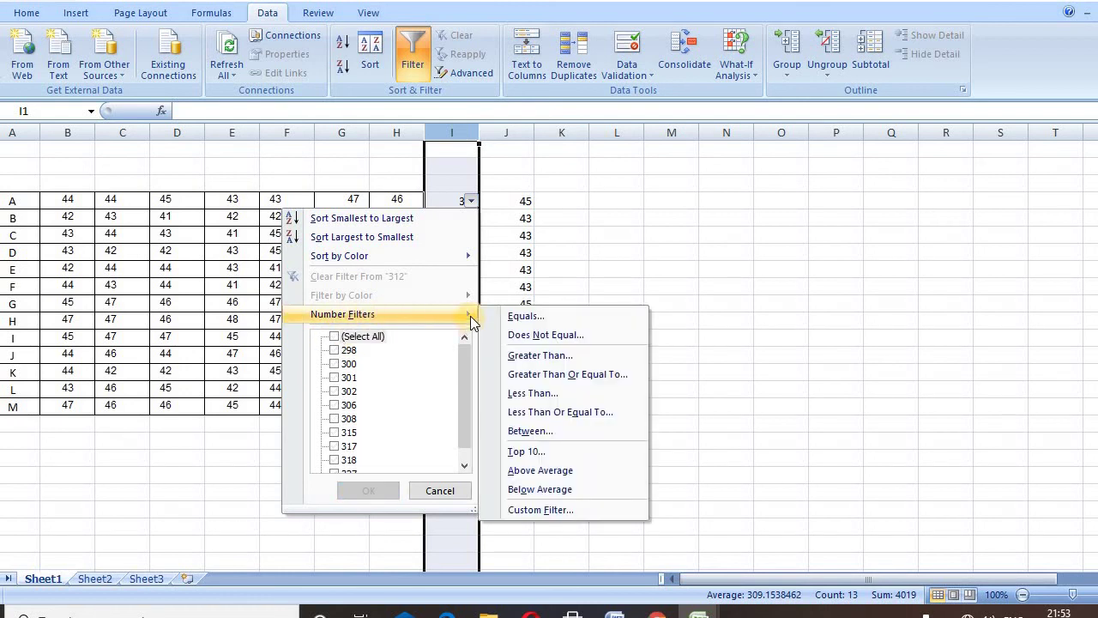
pyautogui.click(539, 355)
pyautogui.click(464, 364)
pyautogui.write('300')
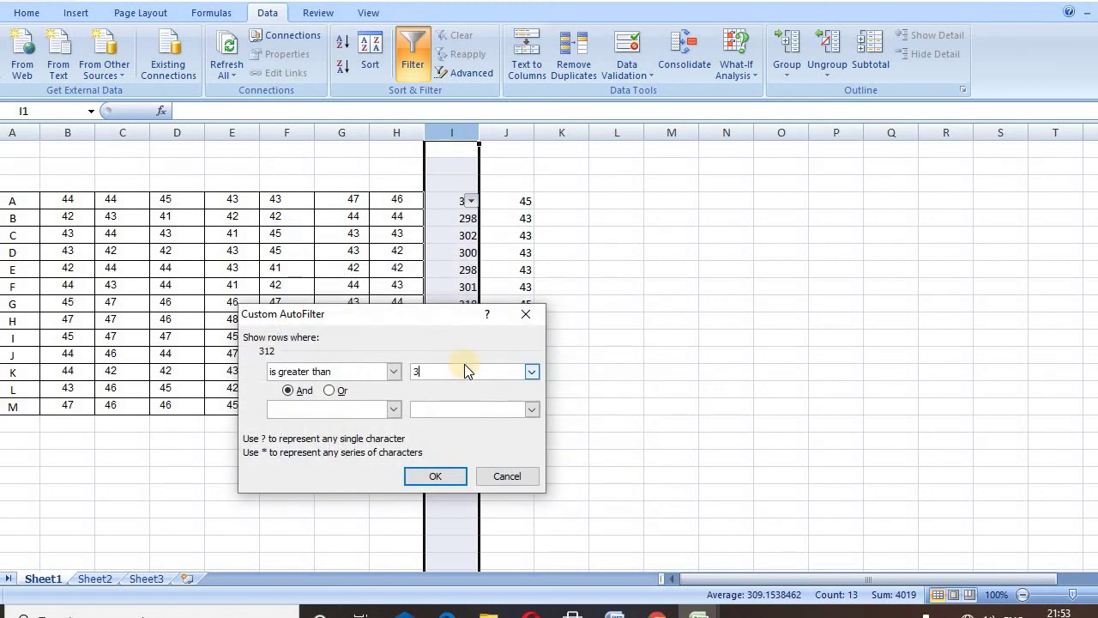
pyautogui.click(446, 474)
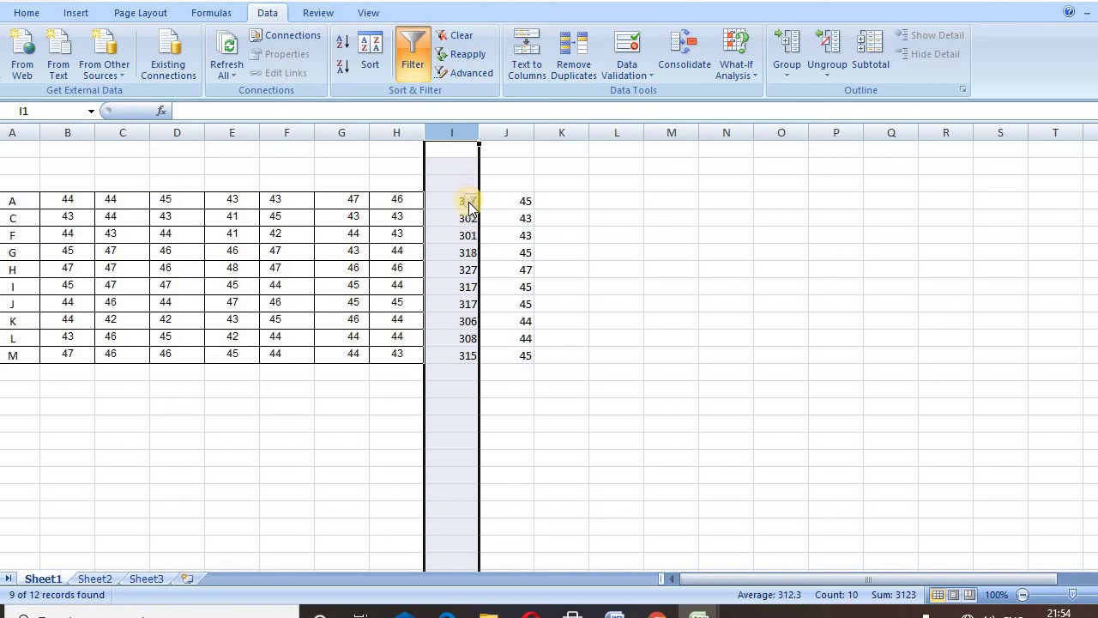
# - Turn off filtering on column I to show all rows again
pyautogui.click(411, 65)
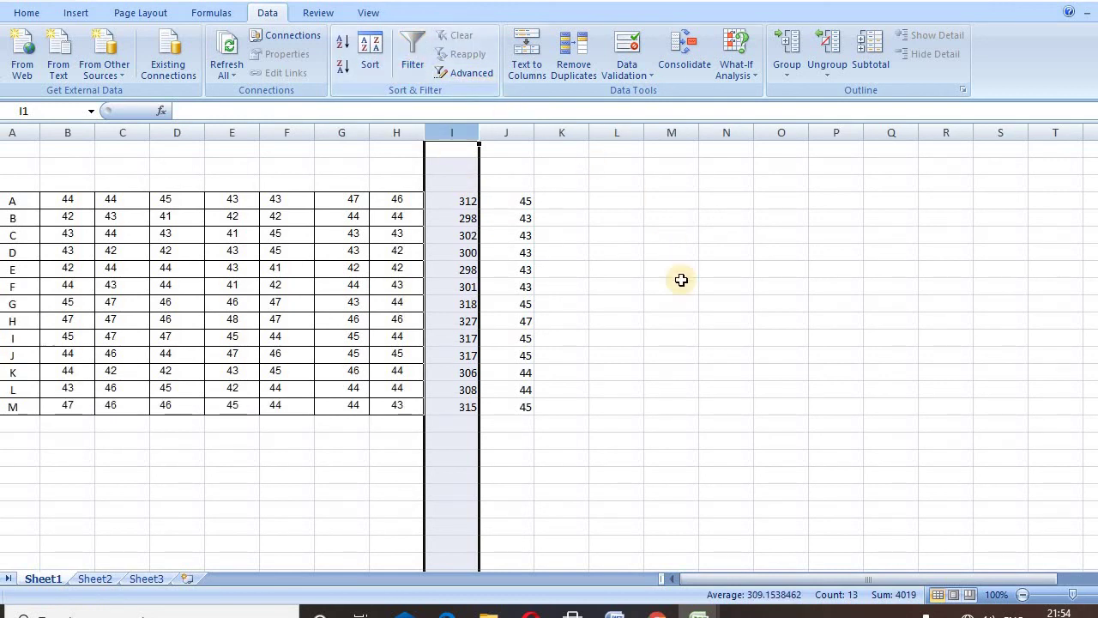